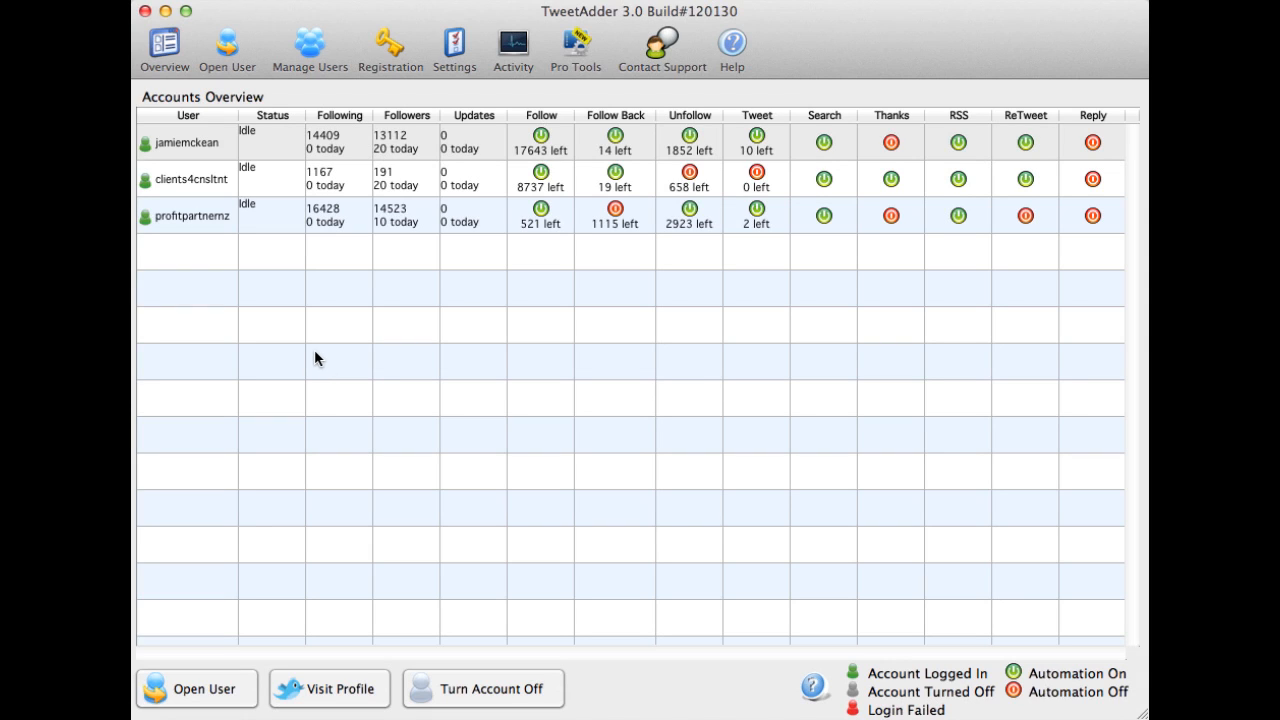
Examine the follow, tweet, thanks and reply automation status of the three accounts in the overview
left_click(205, 142)
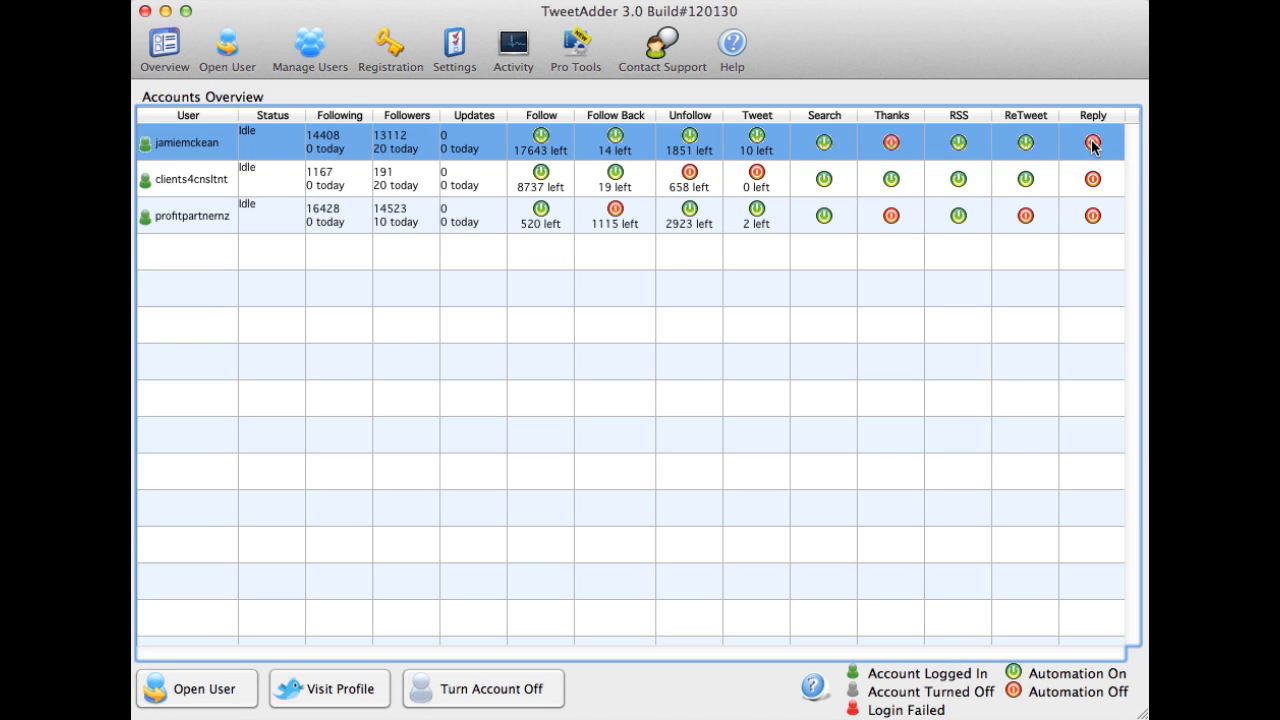
left_click(548, 182)
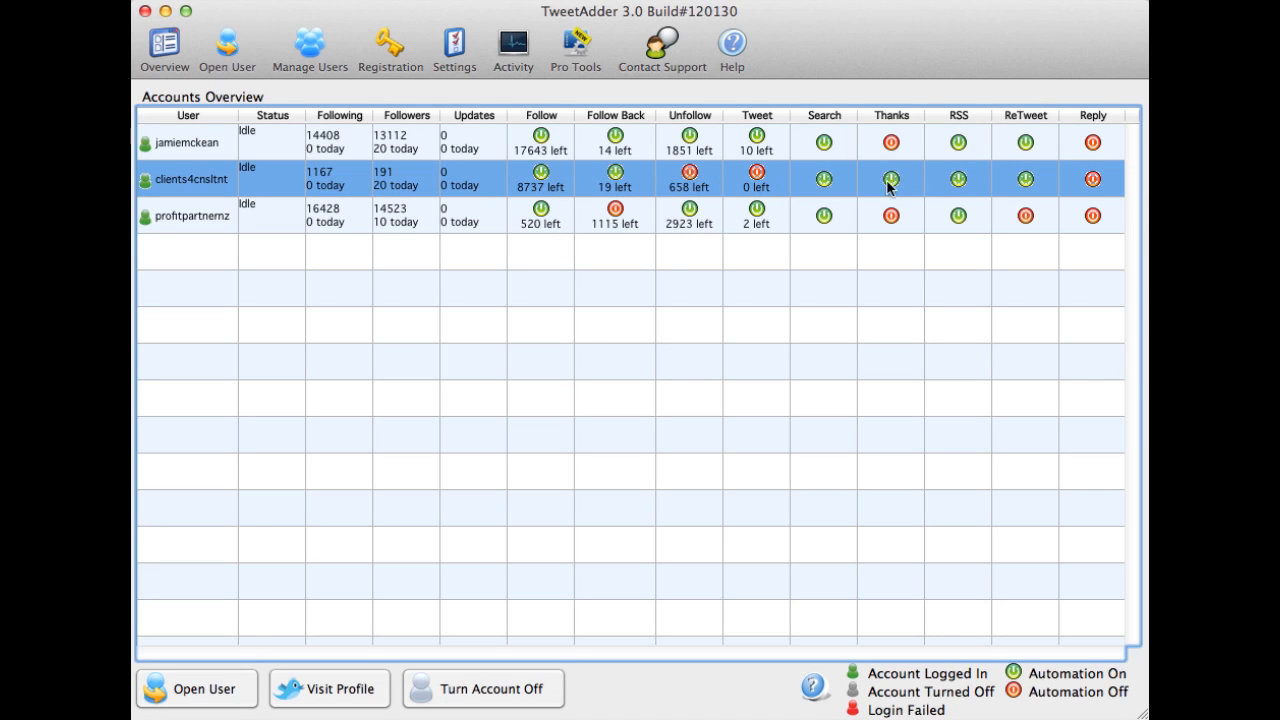
left_click(490, 215)
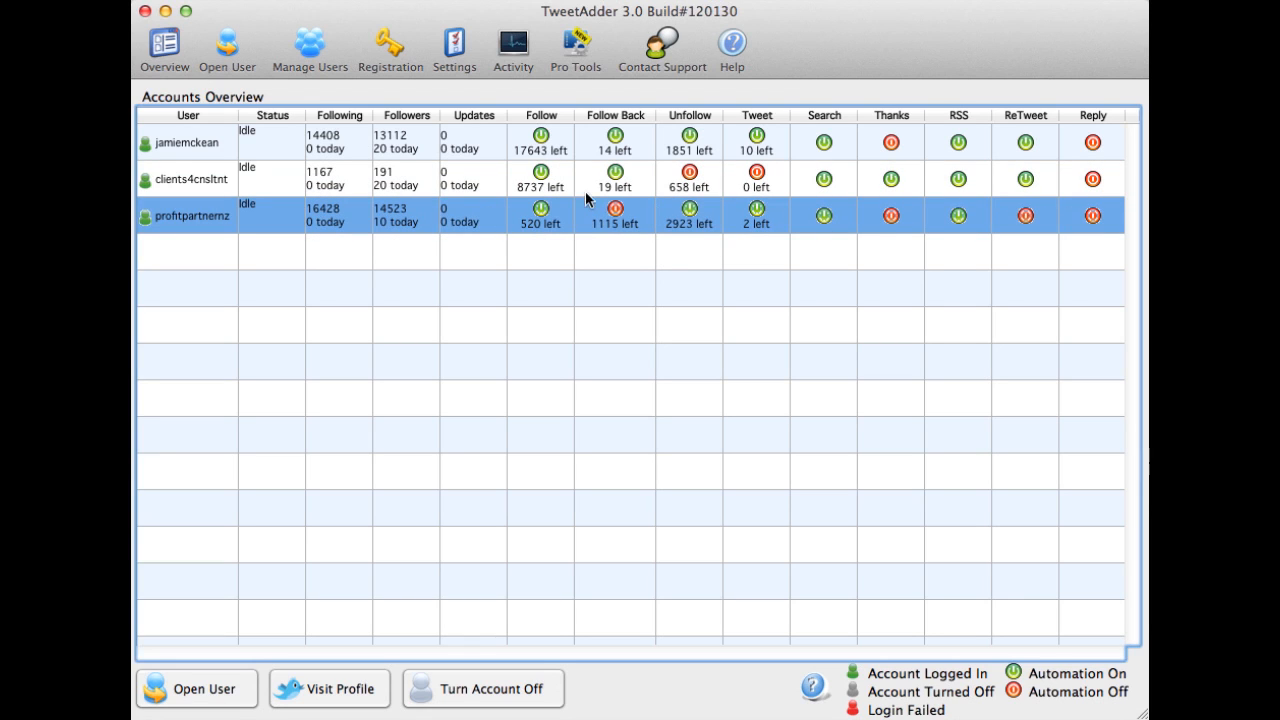
left_click(474, 181)
left_click(482, 142)
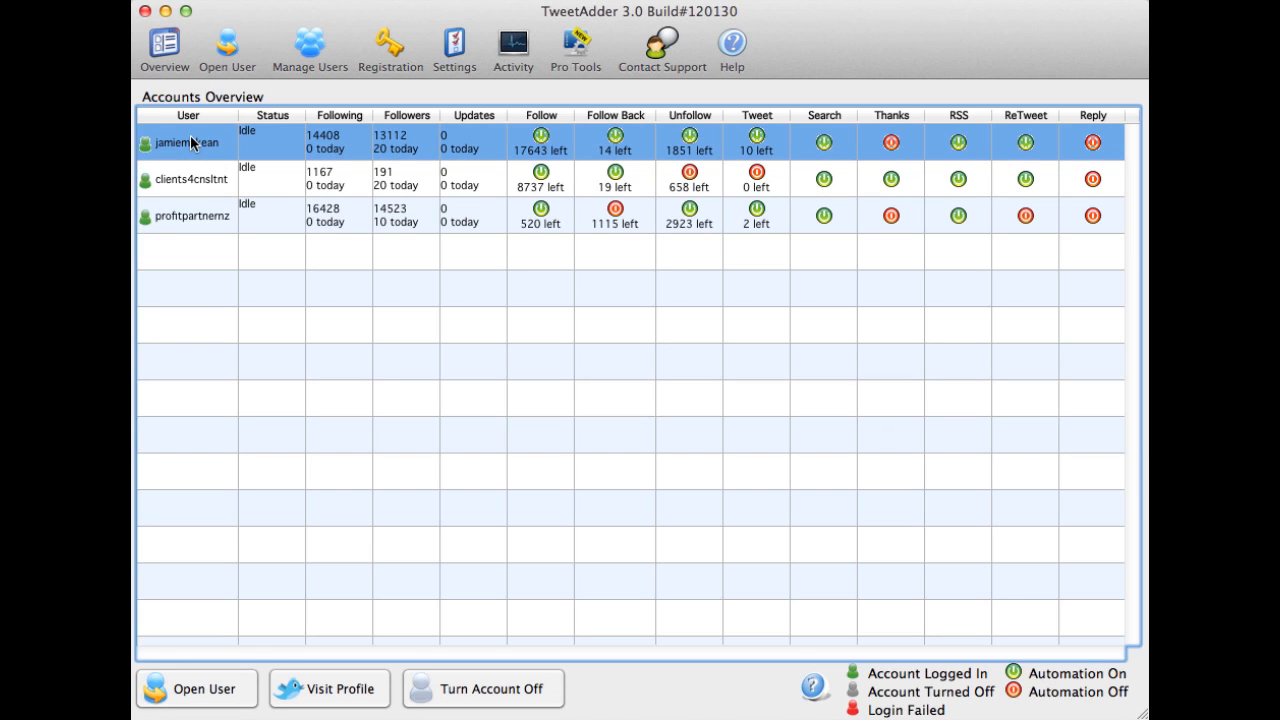
Open the first listed account's workspace and view the options in its account section
left_click(228, 53)
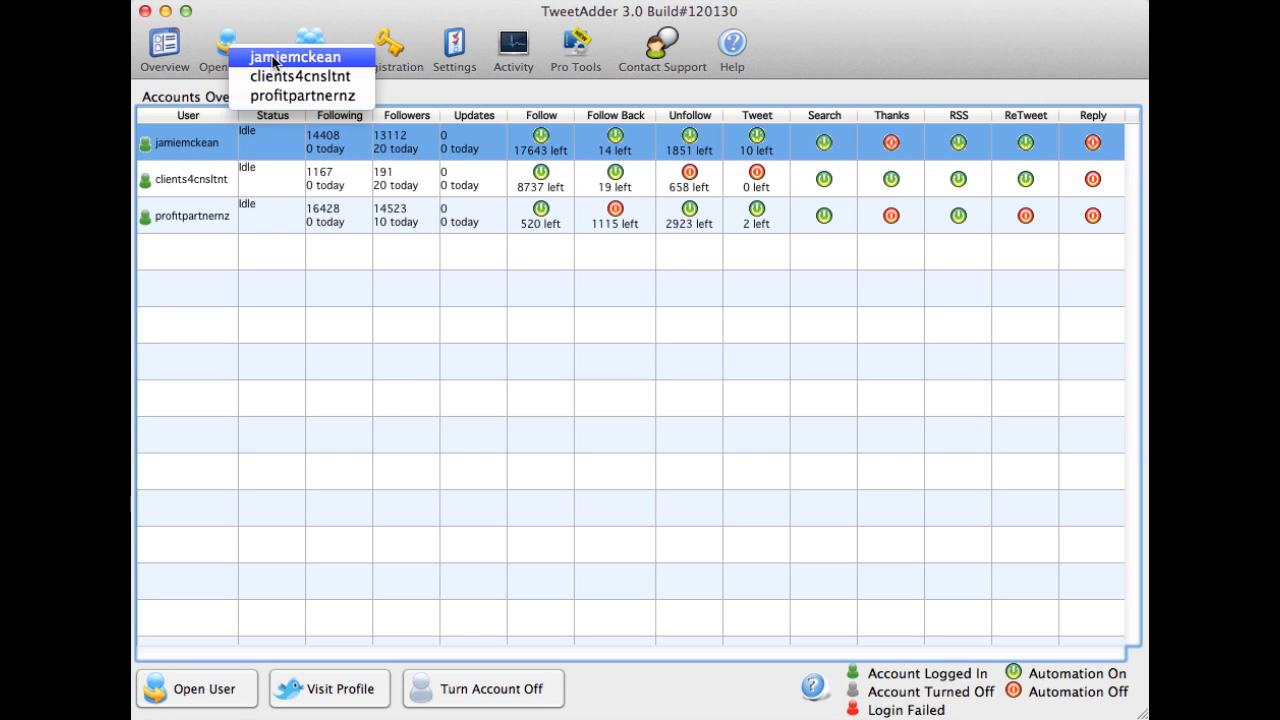
left_click(272, 58)
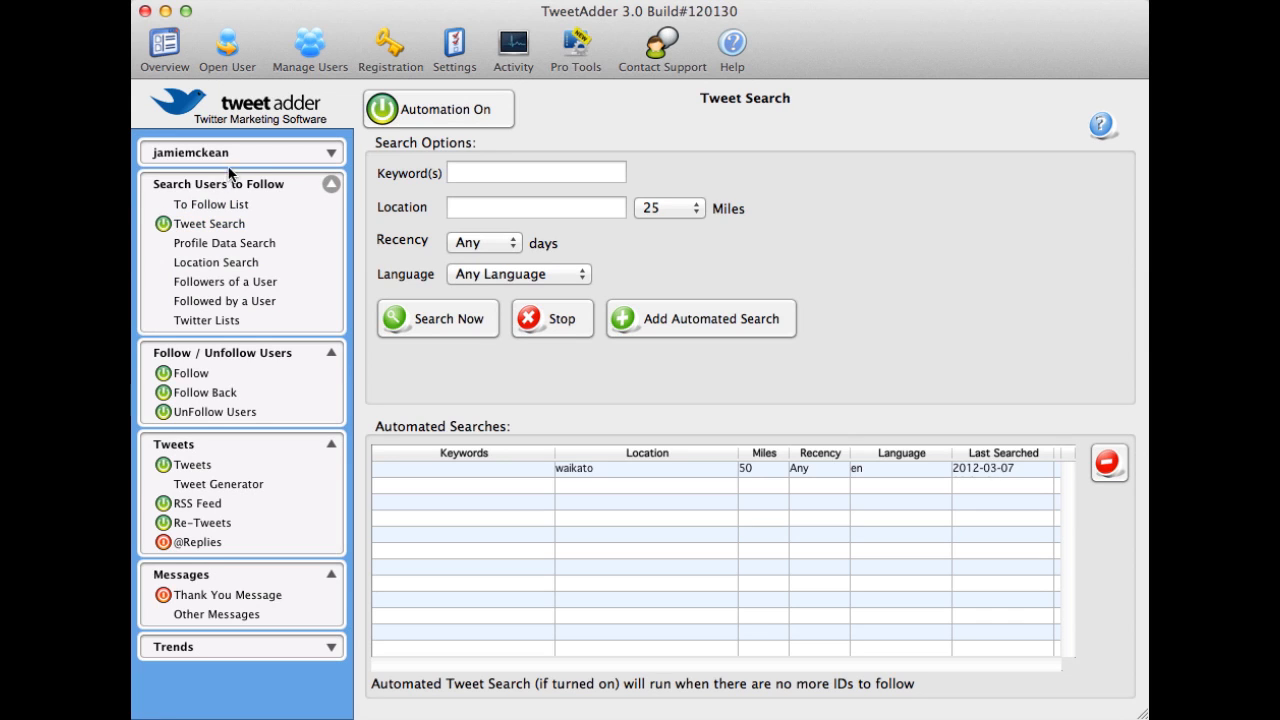
left_click(331, 152)
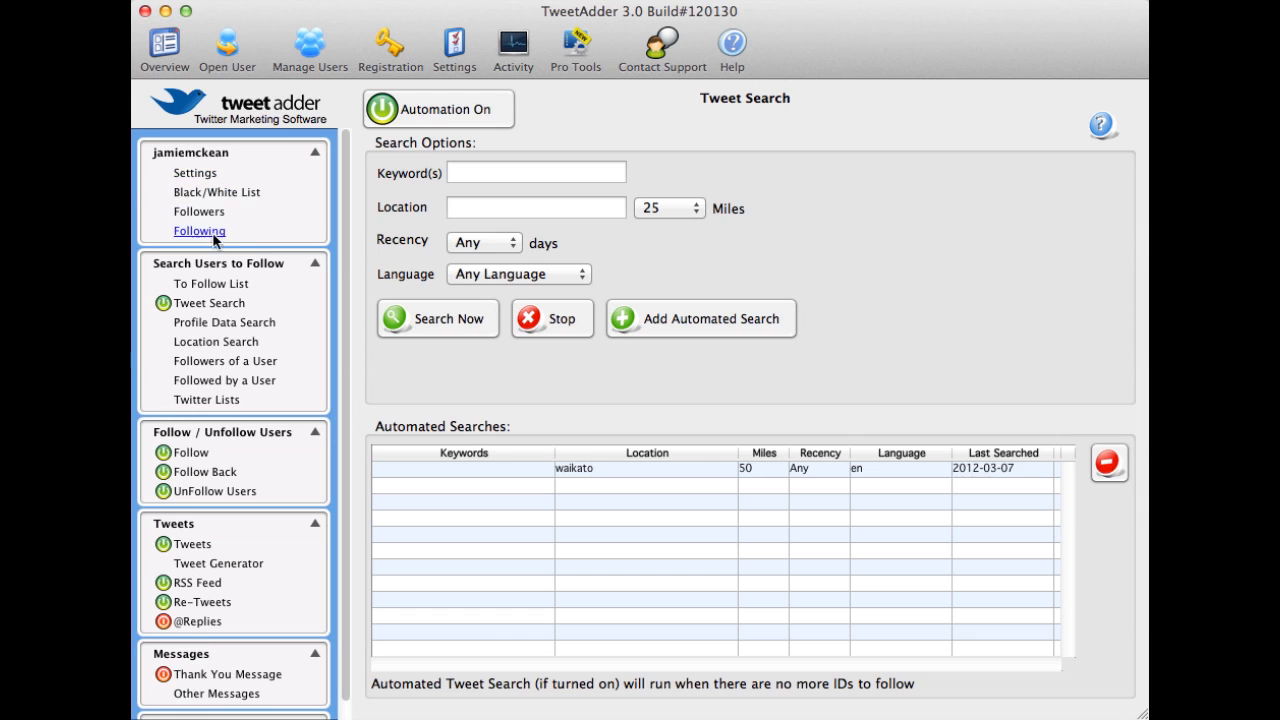
left_click(315, 154)
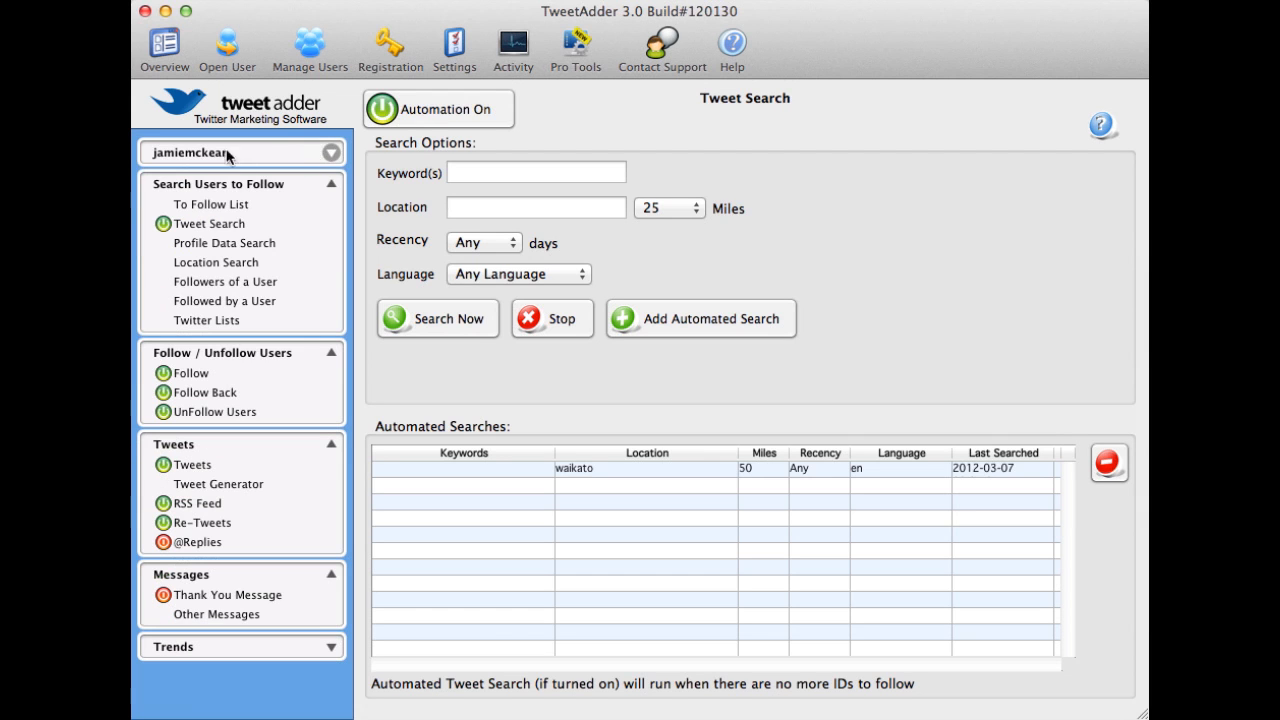
Examine the To Follow List and the keyword and location options of Tweet Search
left_click(222, 206)
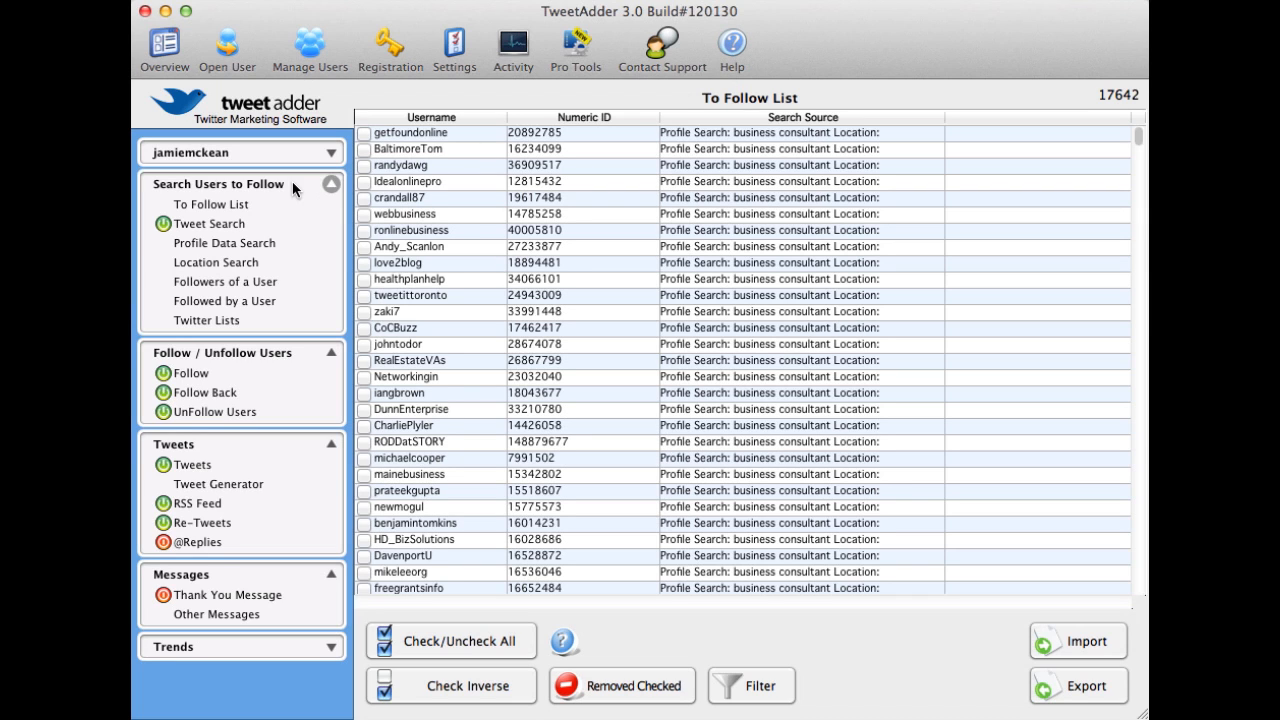
left_click(204, 229)
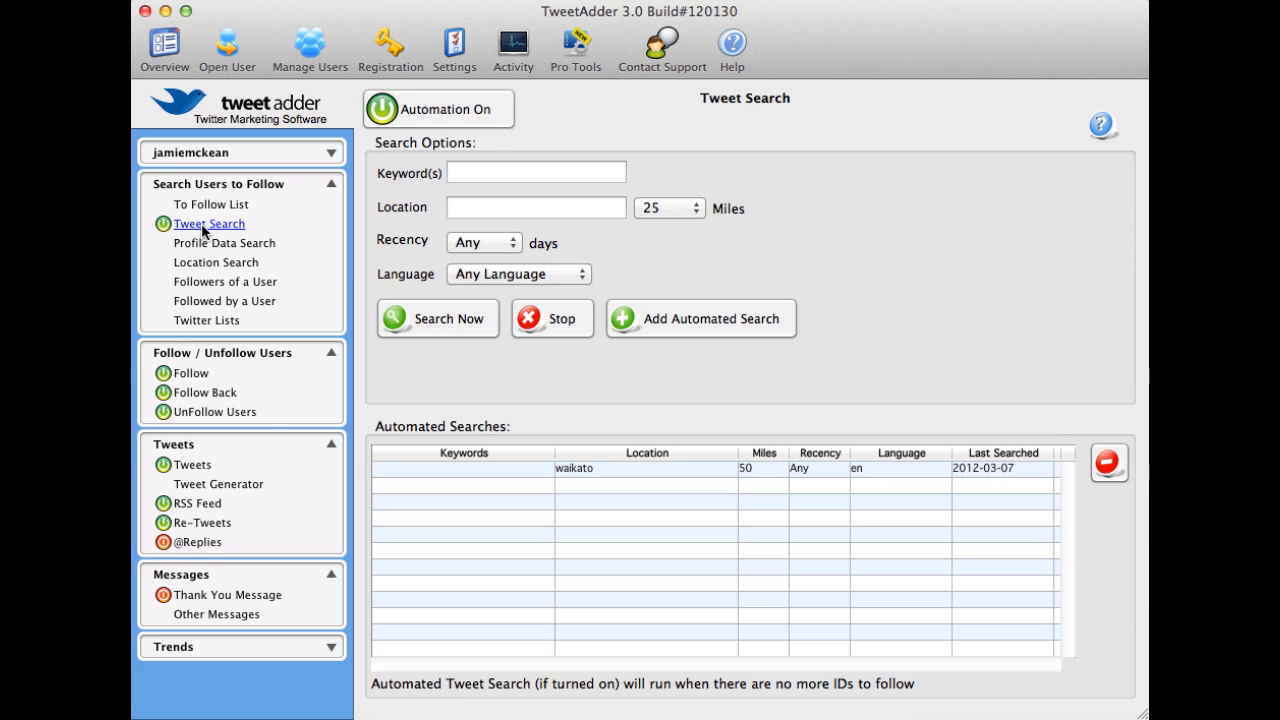
left_click(483, 174)
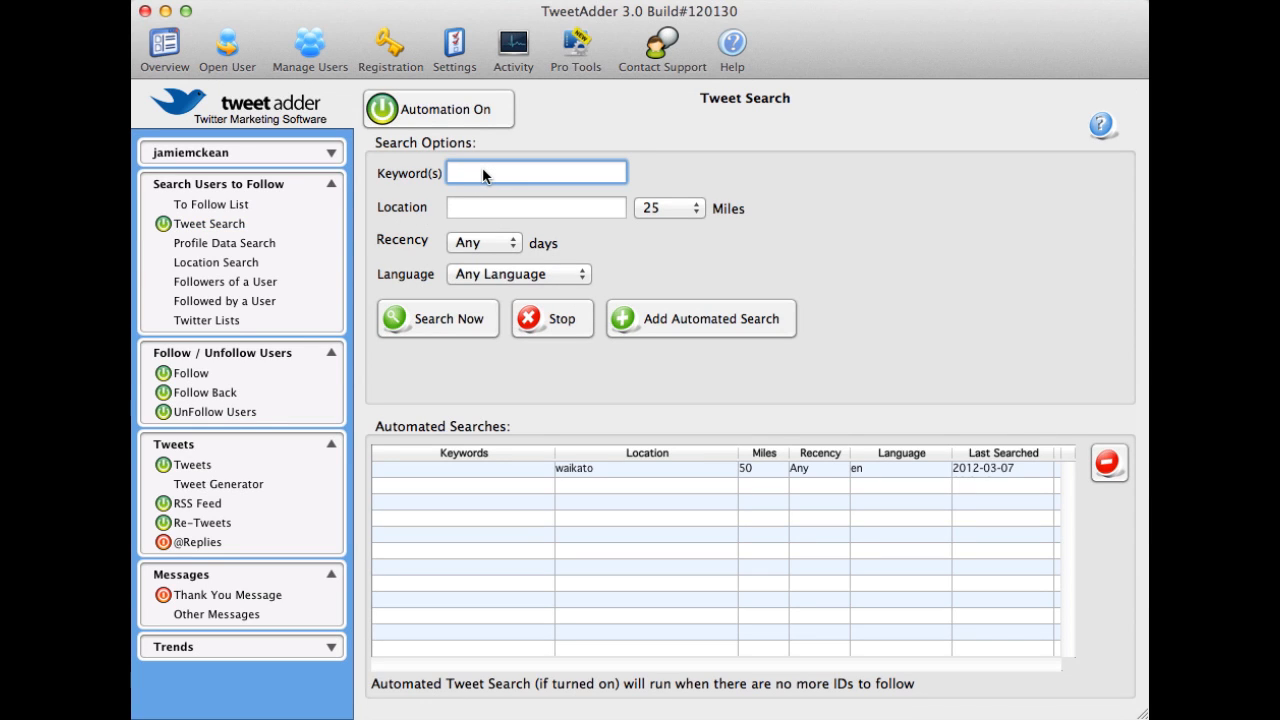
left_click(481, 210)
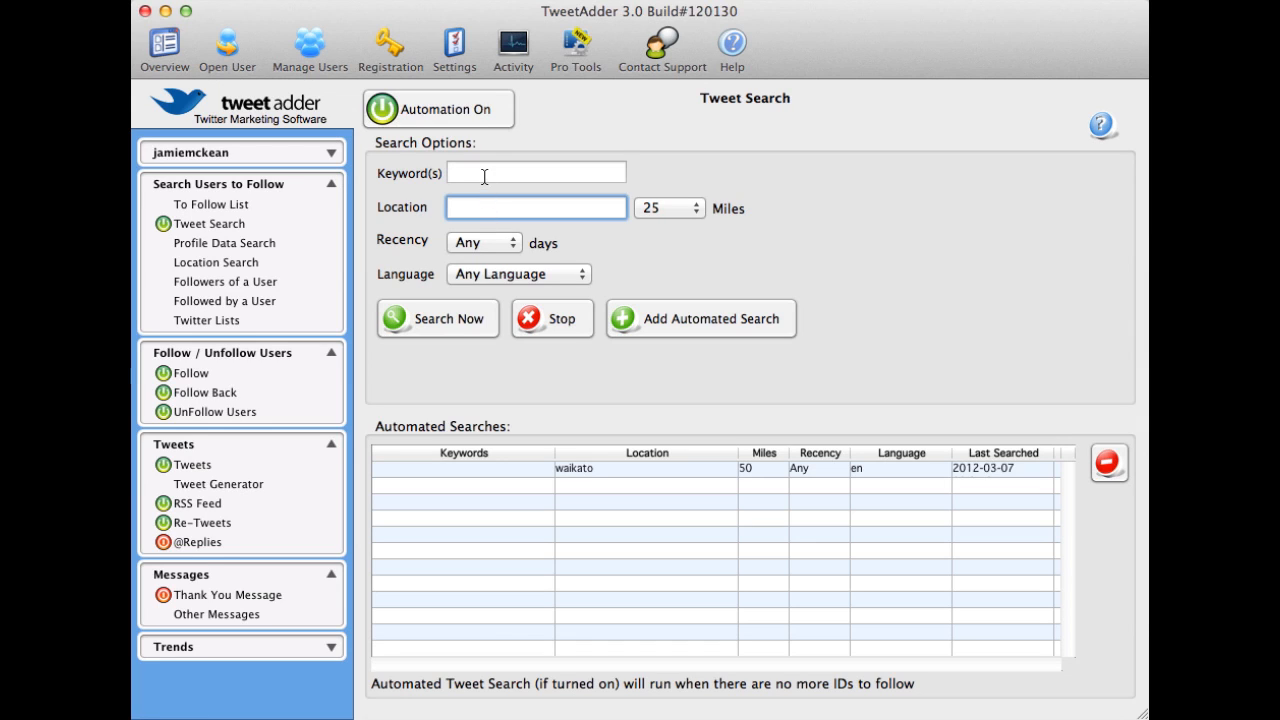
left_click(484, 175)
left_click(480, 206)
Look through the Profile Data, Location, Followers of a User, Followed by a User and Twitter Lists search pages
left_click(237, 245)
left_click(230, 263)
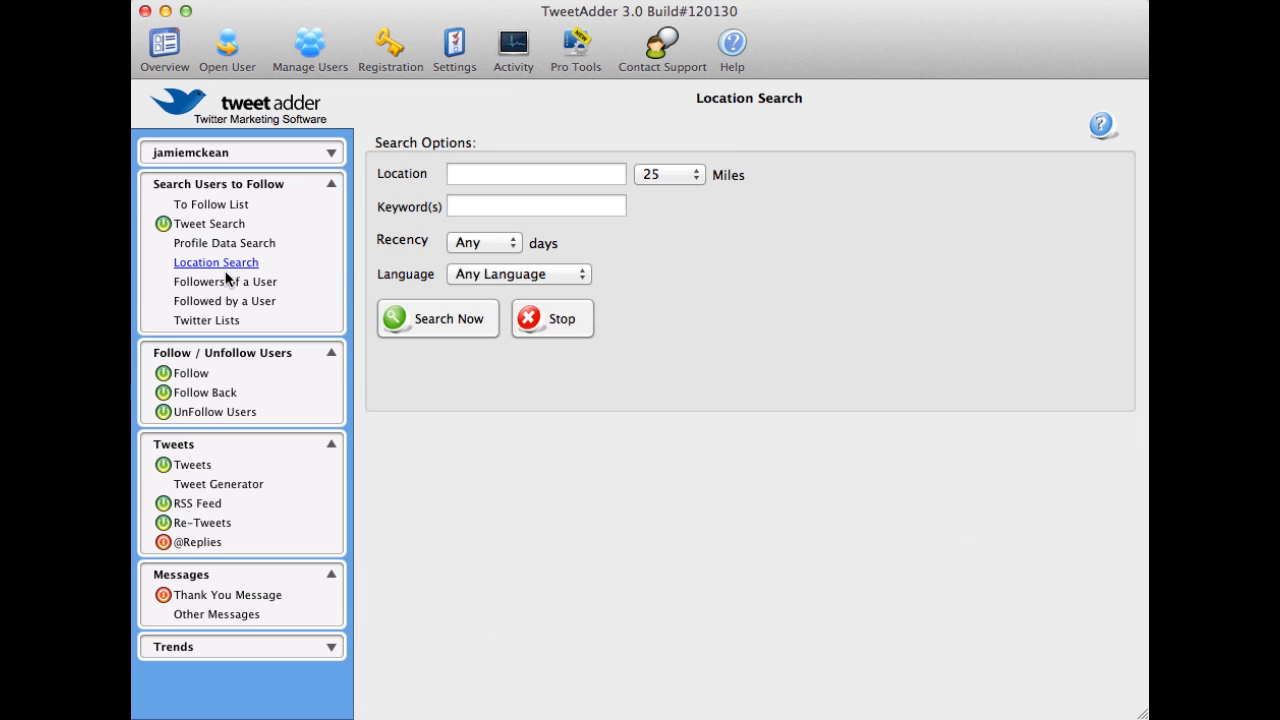
left_click(226, 284)
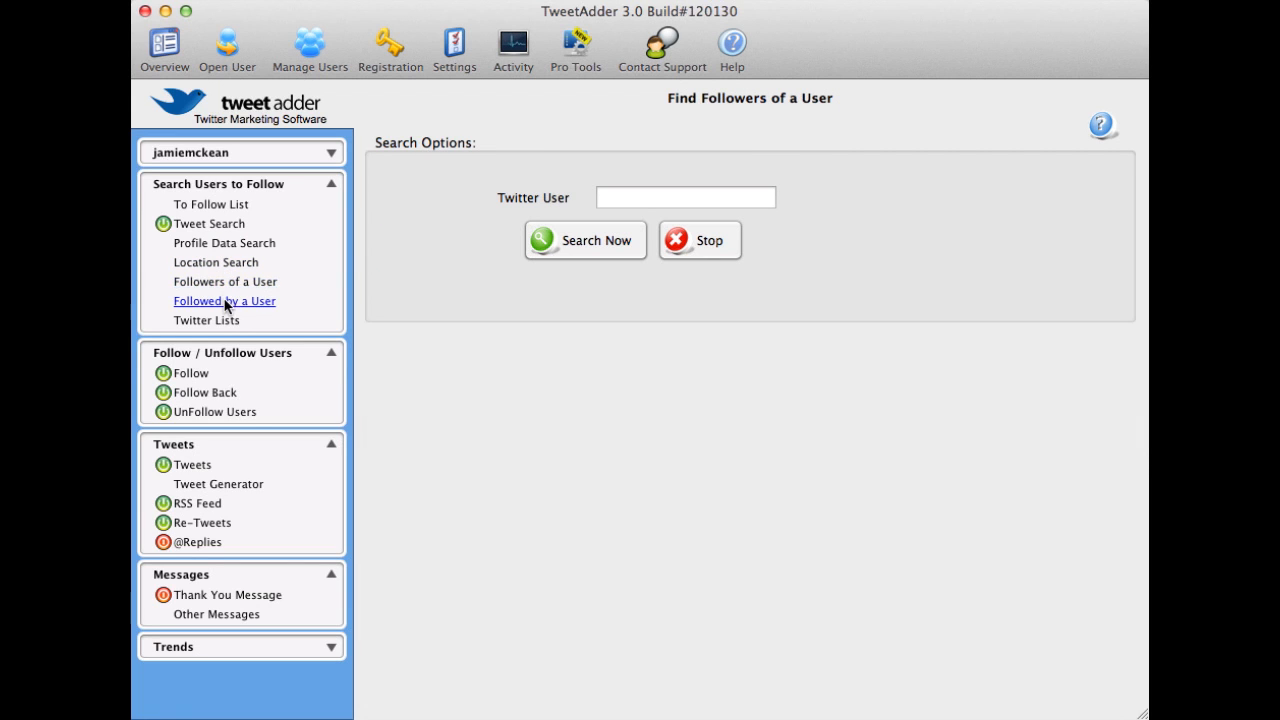
left_click(225, 302)
left_click(224, 320)
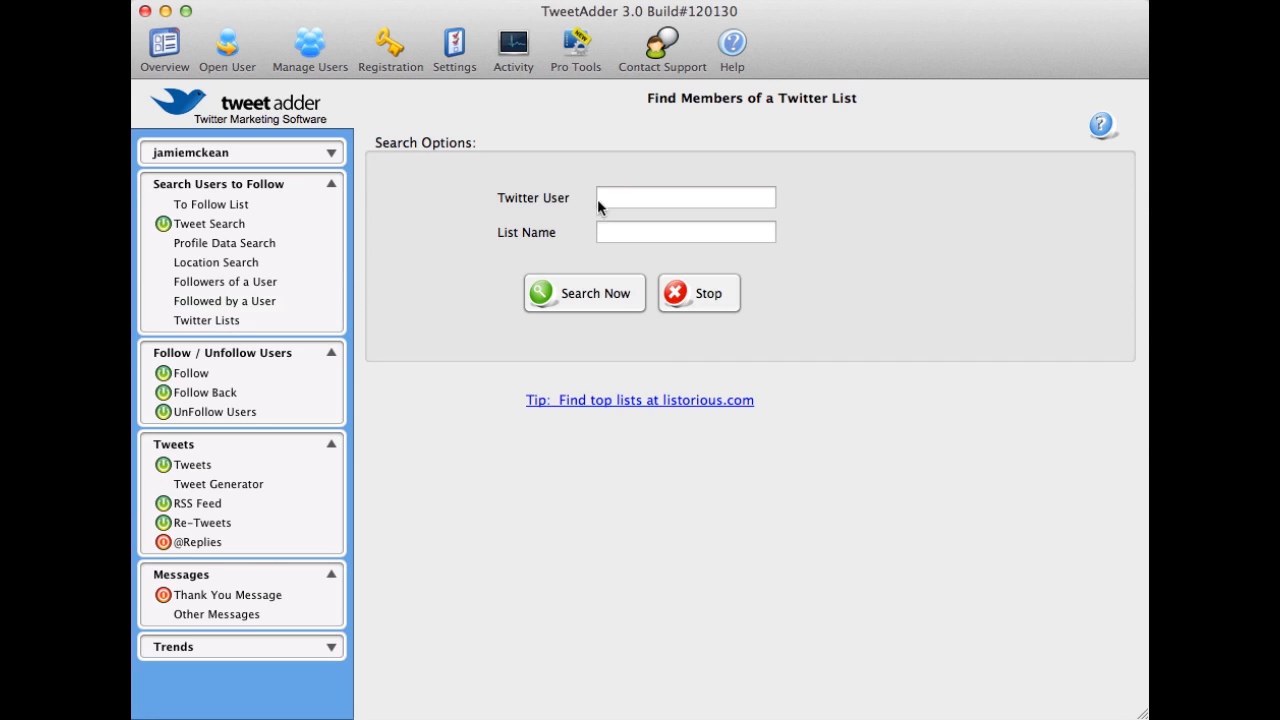
Run a Tweet Search for the keyword "consultants" with the location "new zealand"
left_click(211, 224)
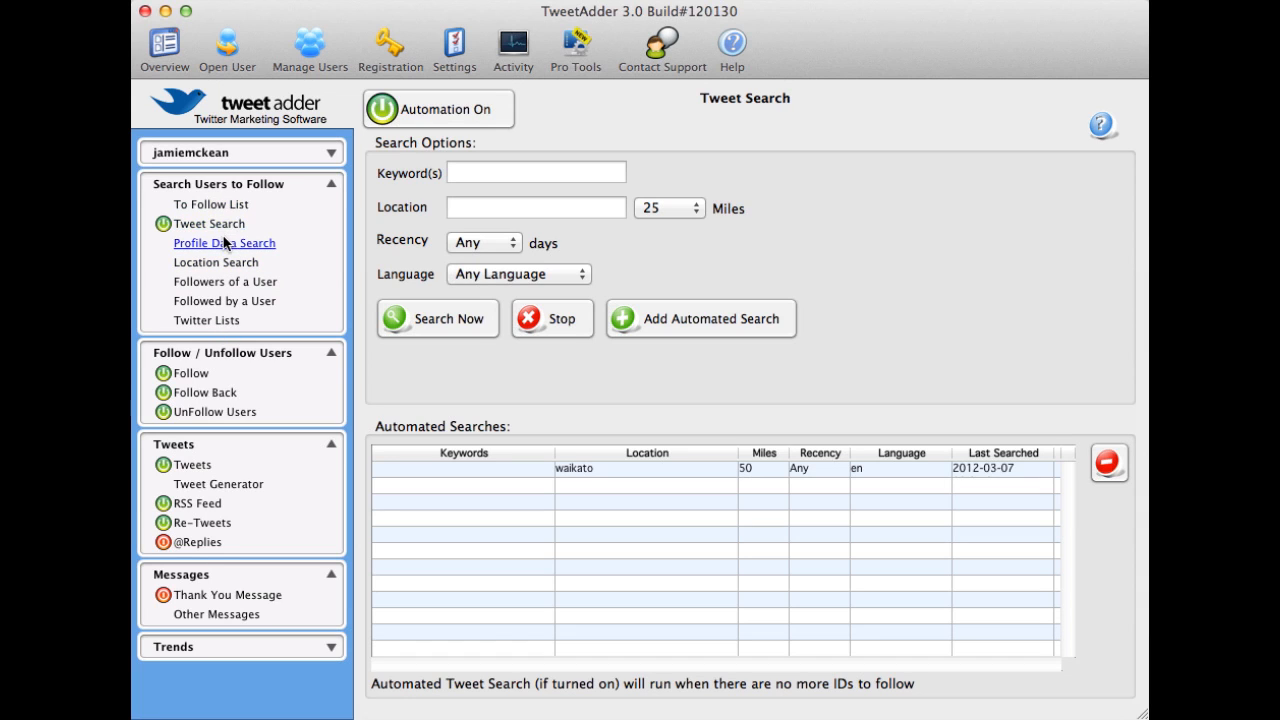
left_click(493, 174)
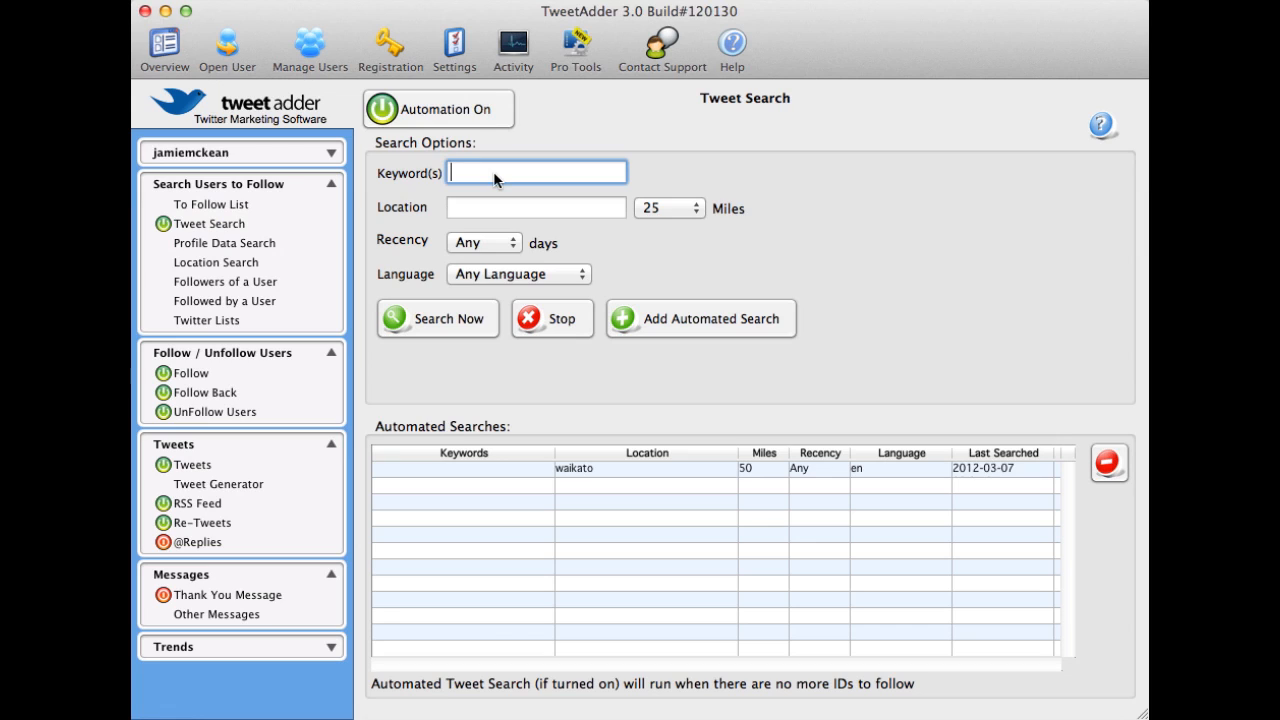
type("consultants")
left_click(472, 215)
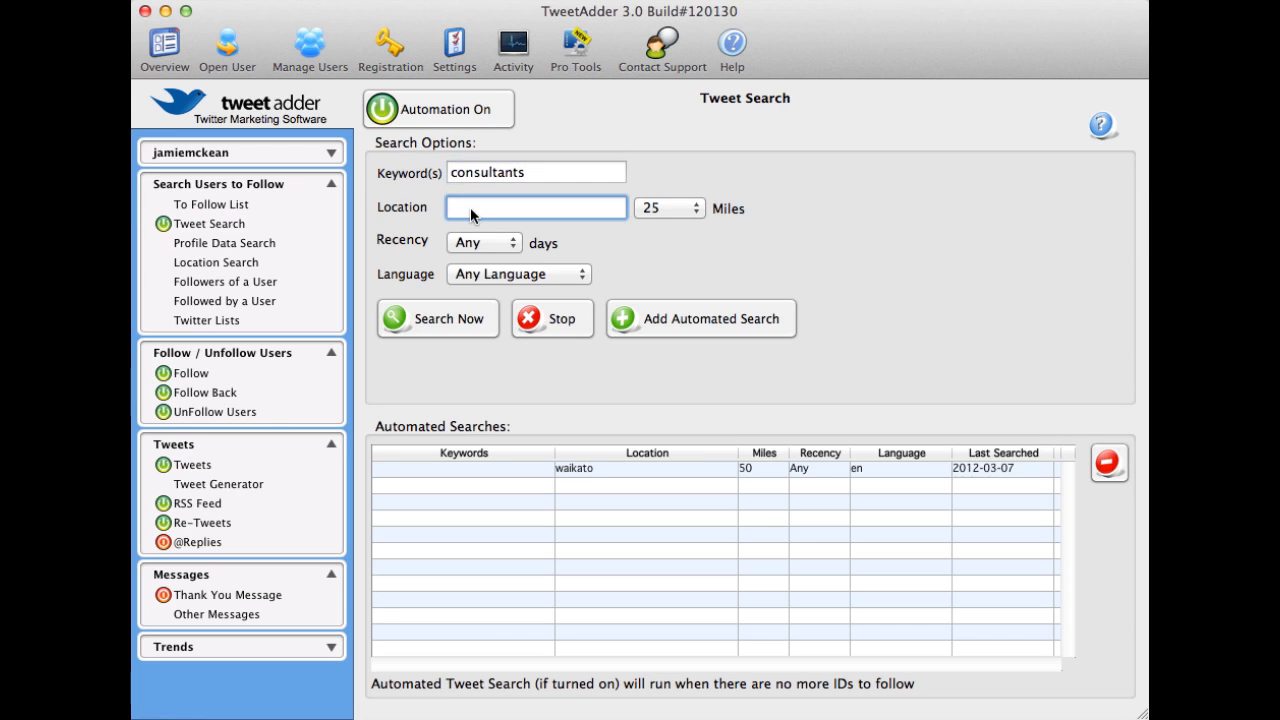
type("waikato")
key("super+a")
type("new zealand")
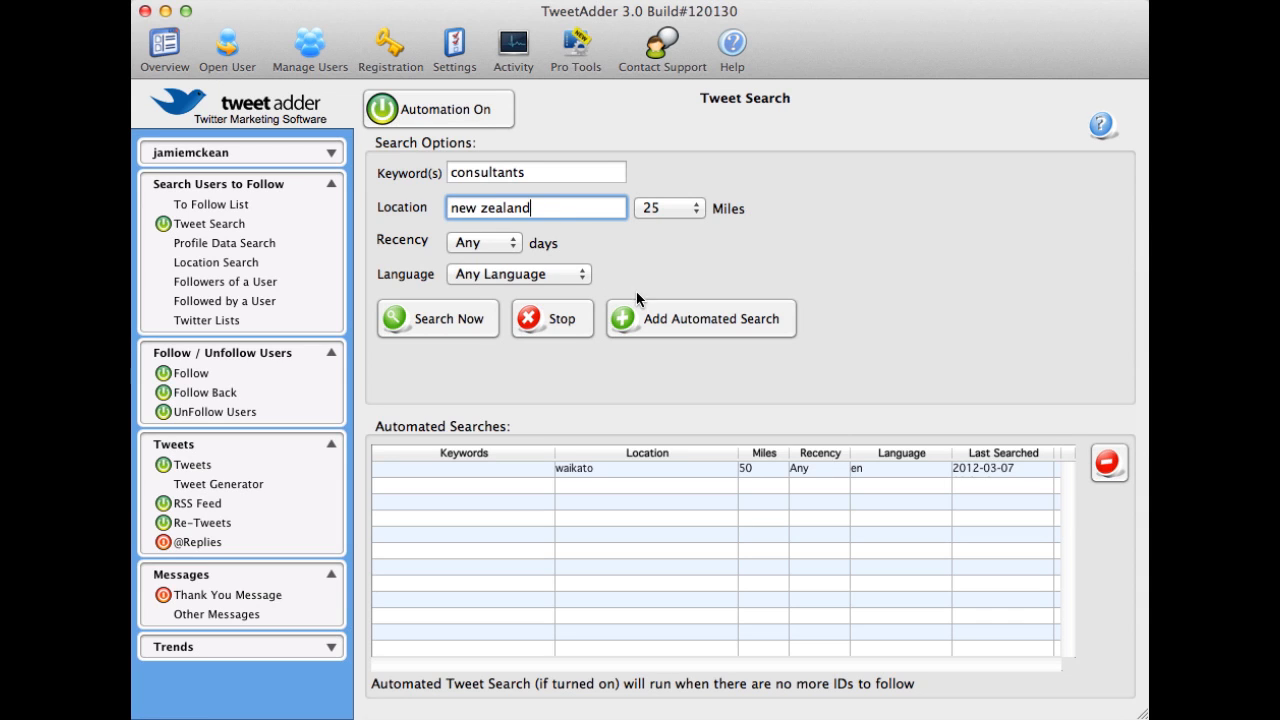
left_click(451, 320)
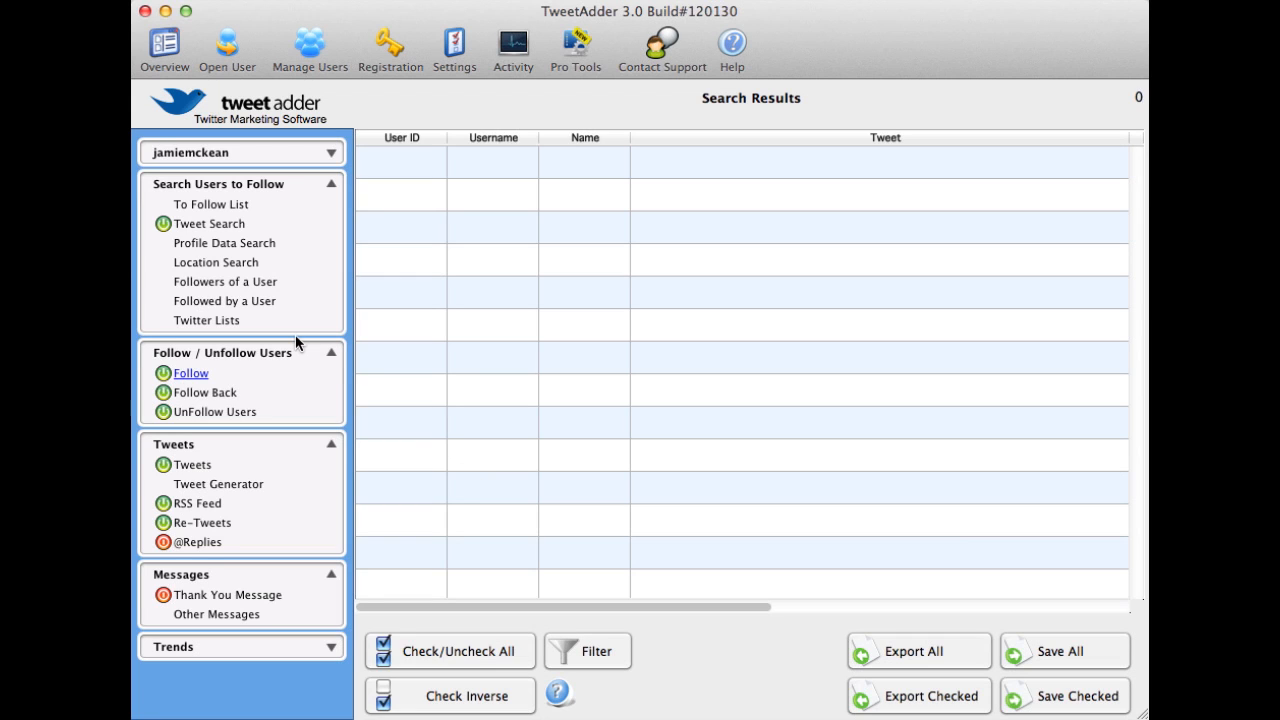
Change the Tweet Search location to "waikato" and run the search for consultants again
left_click(218, 226)
double_click(572, 217)
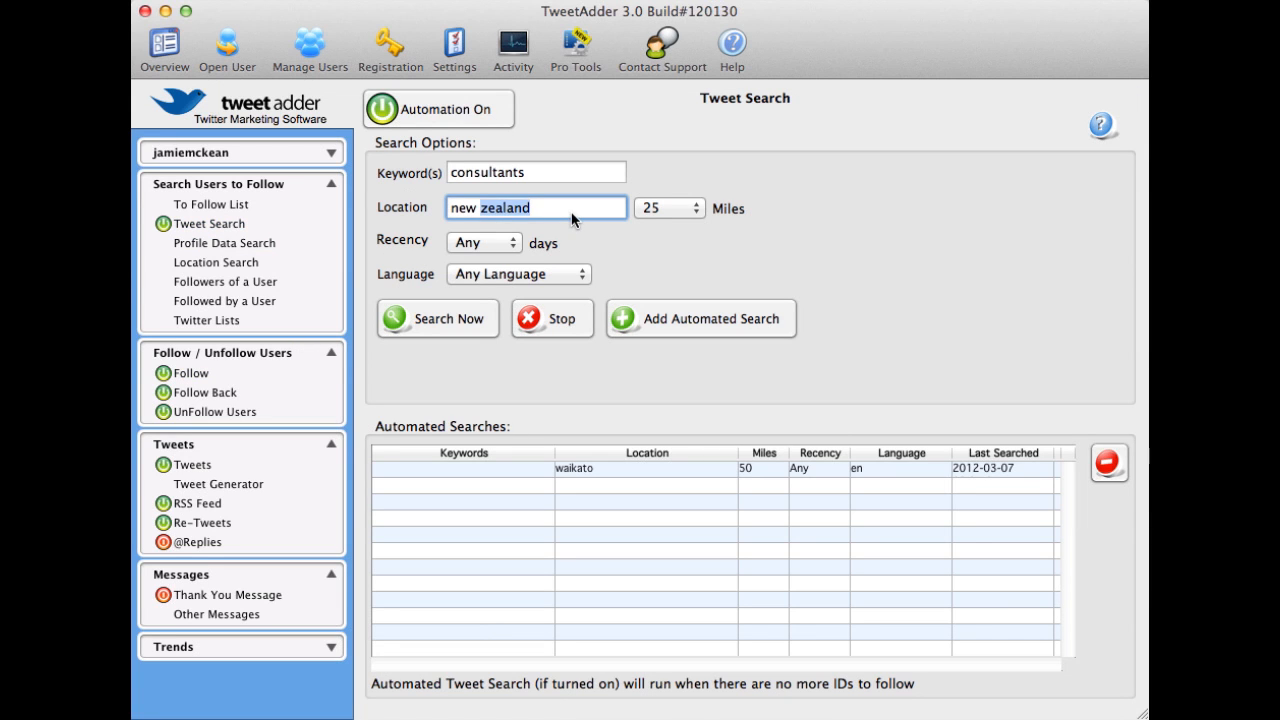
key("BackSpace")
key("BackSpace")
key("BackSpace")
key("BackSpace")
key("BackSpace")
type("waikato")
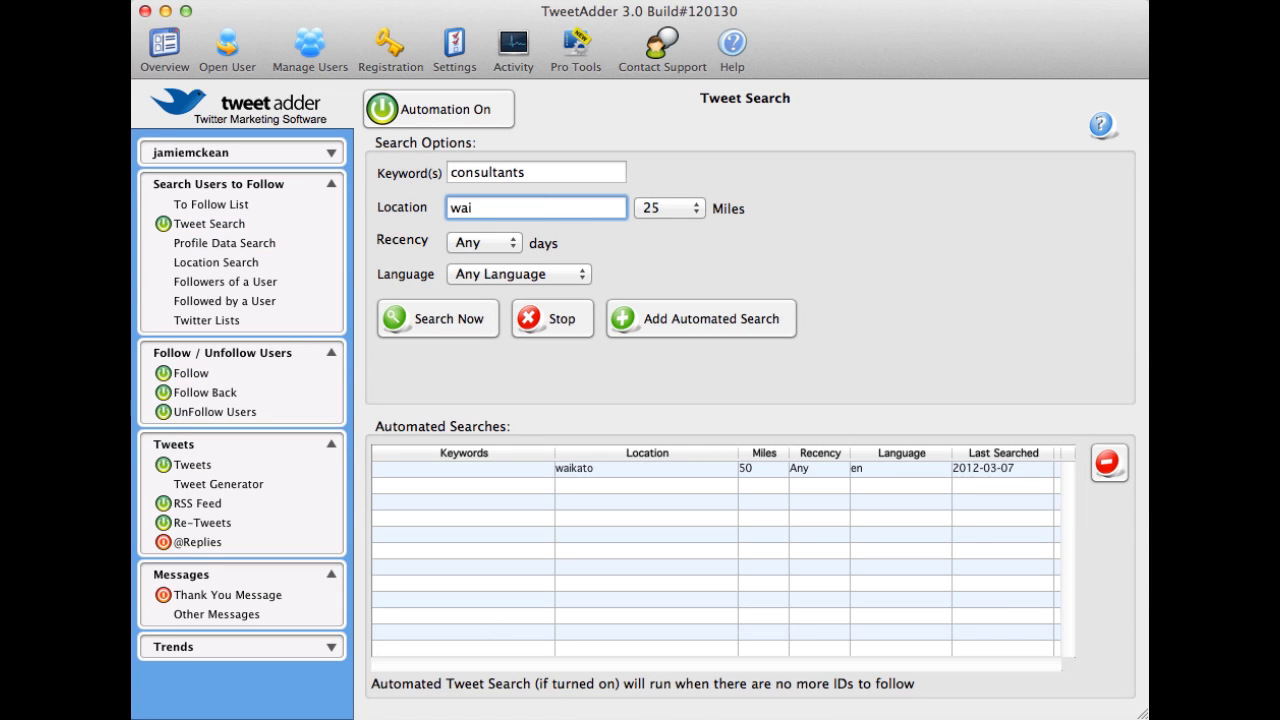
left_click(444, 320)
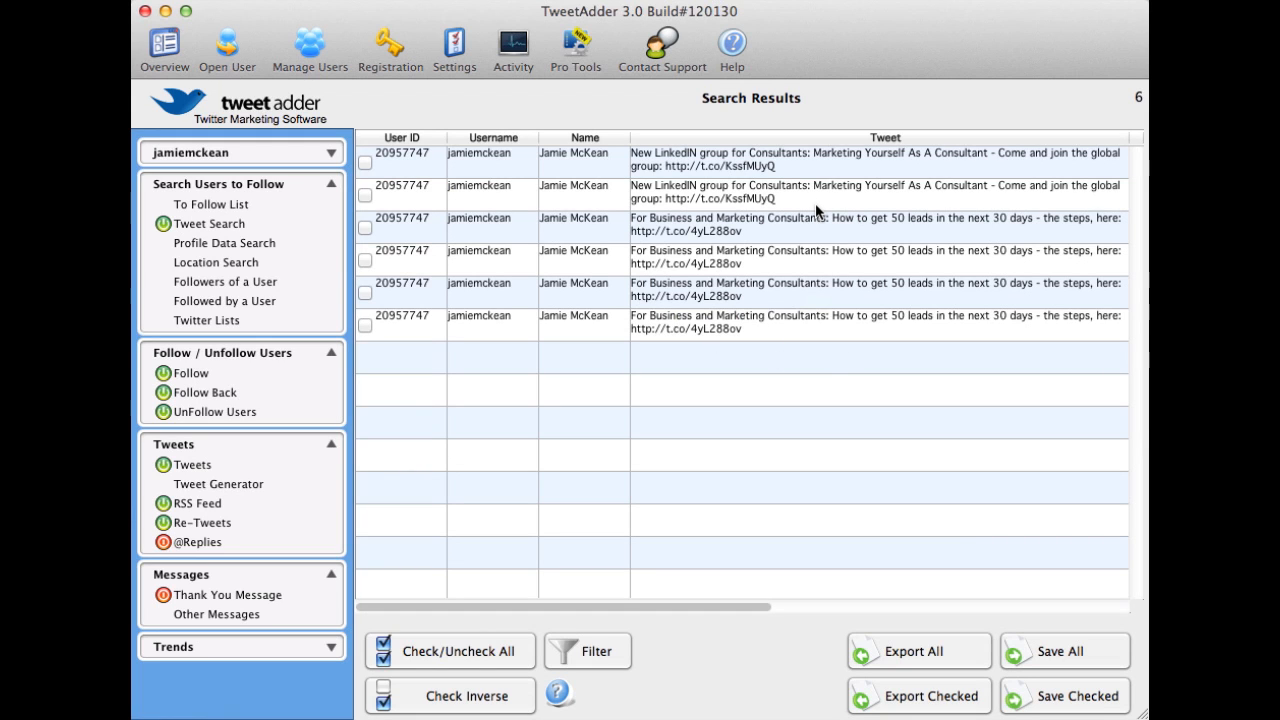
Replace the Tweet Search keyword with "entrepreneur" and run the search for the waikato location
left_click(197, 230)
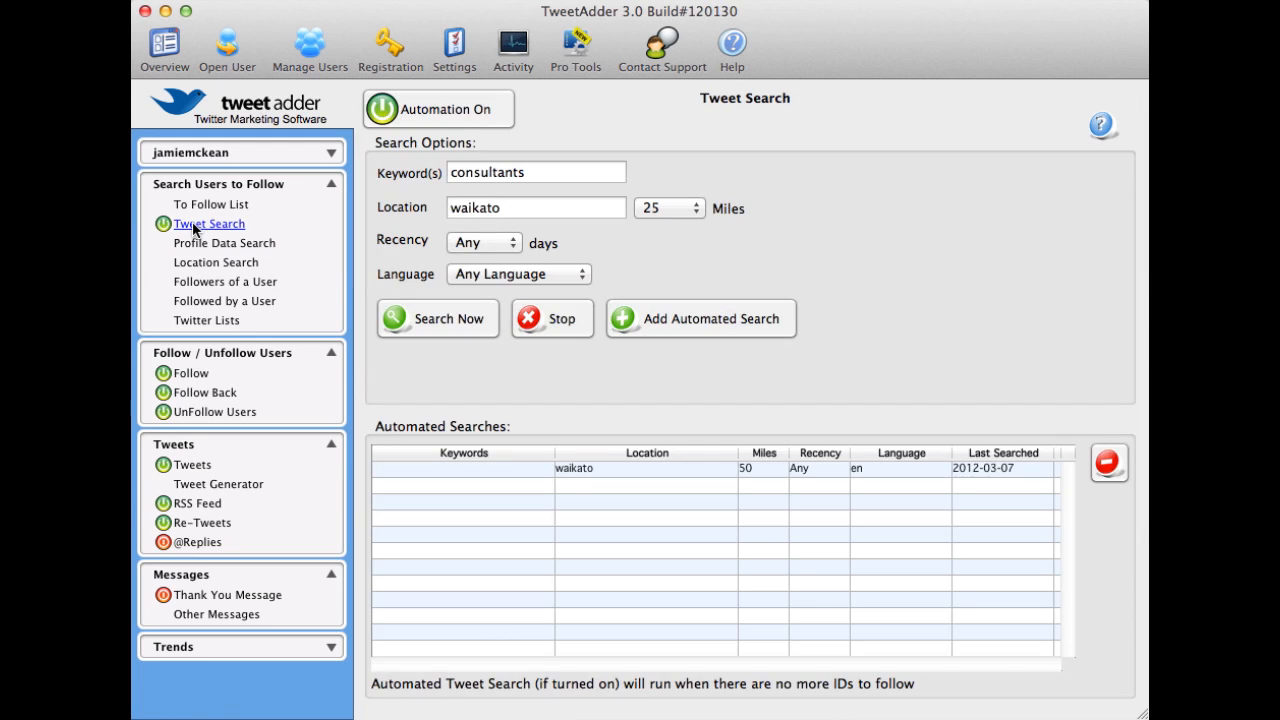
double_click(541, 172)
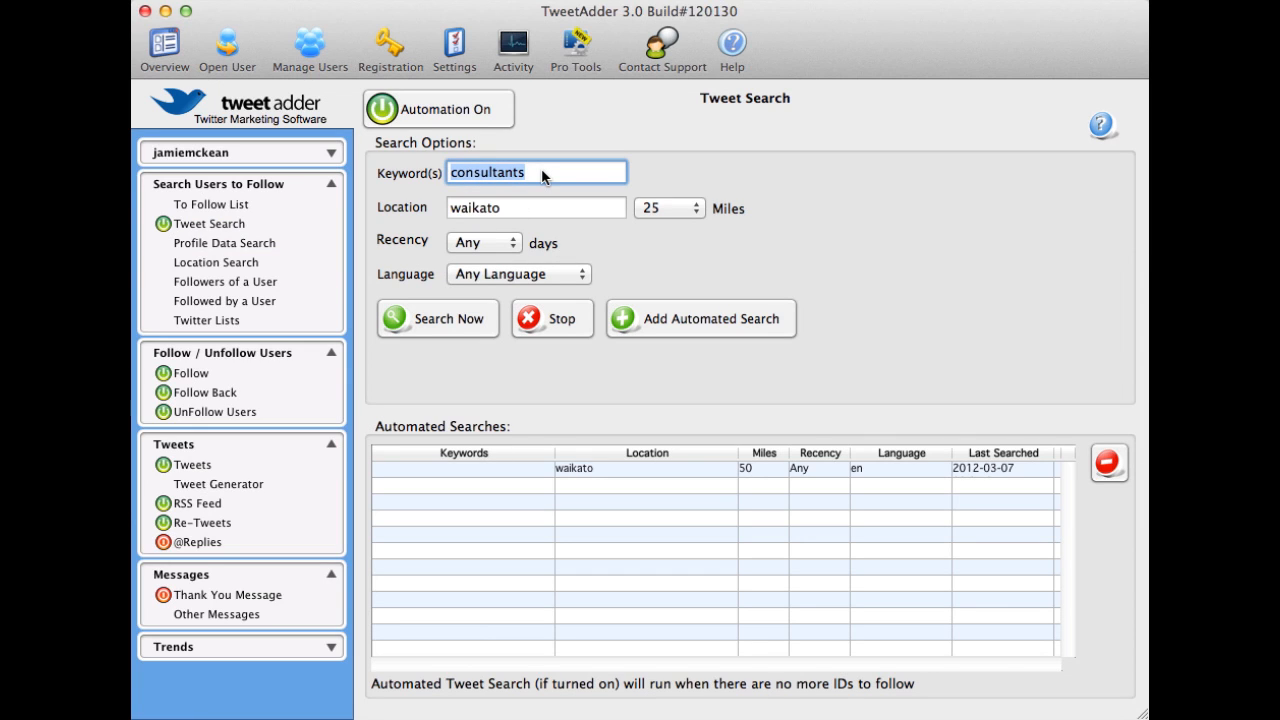
key("BackSpace")
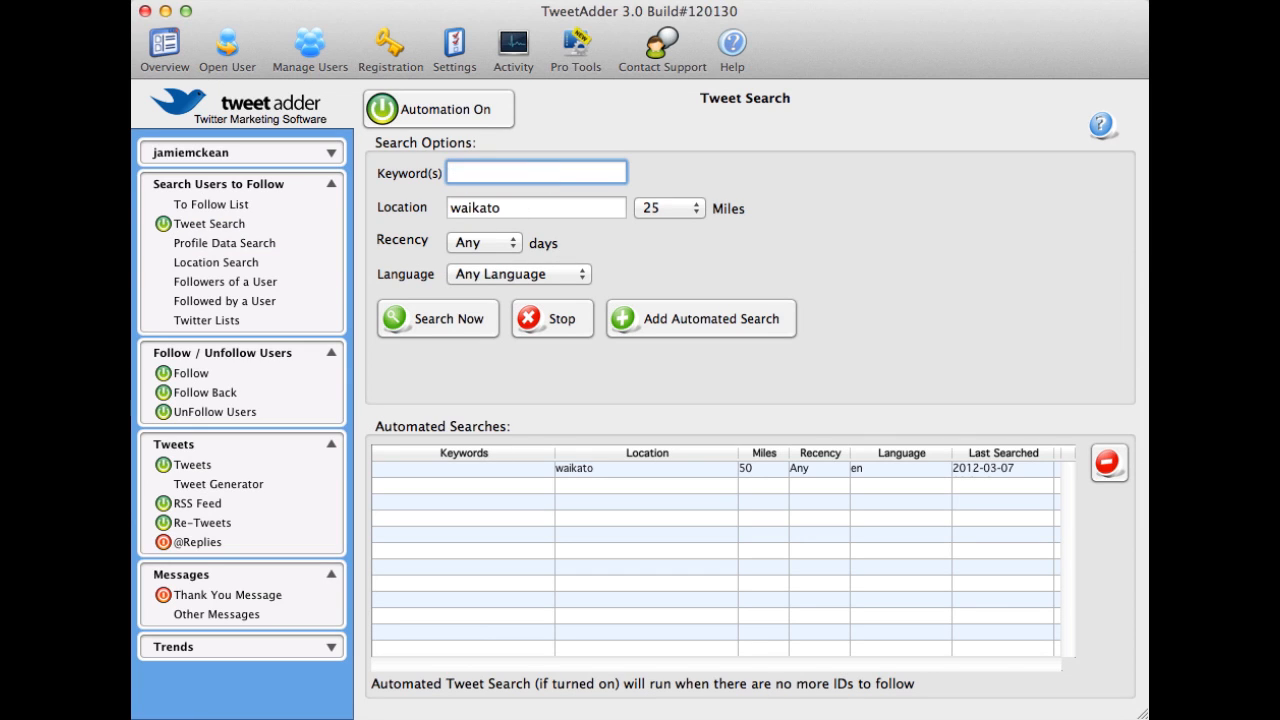
left_click(510, 210)
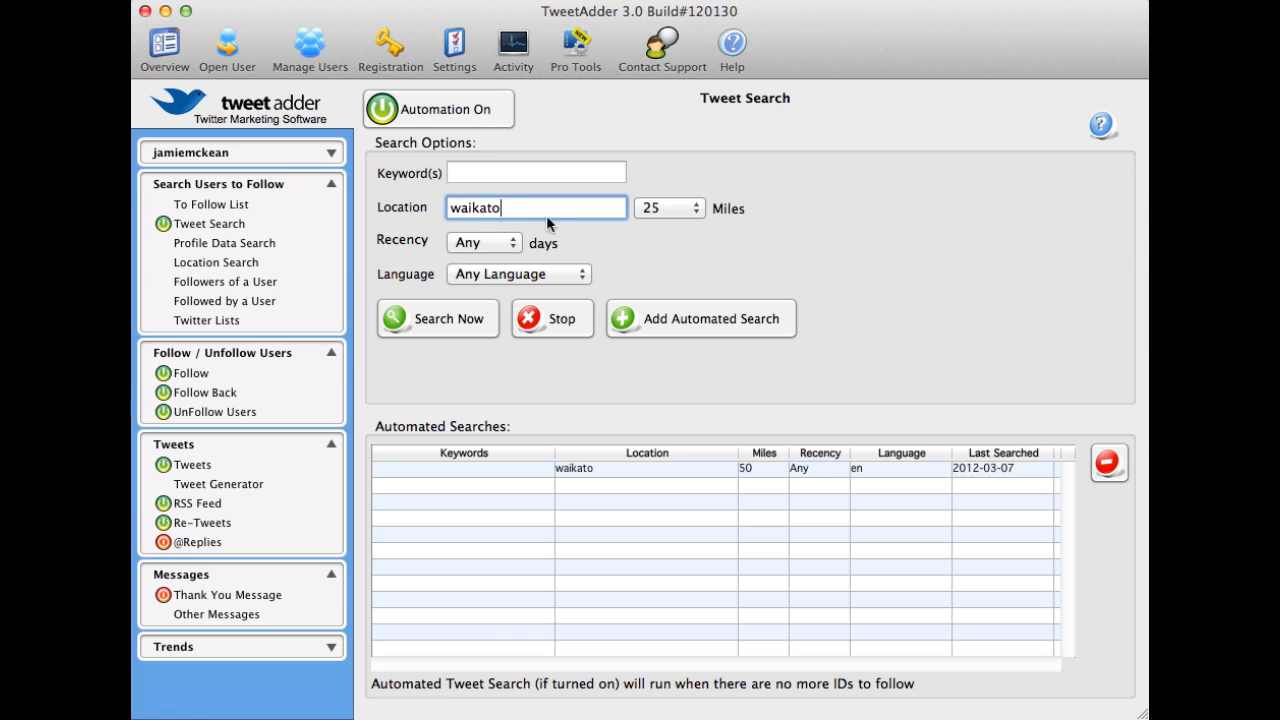
left_click(515, 176)
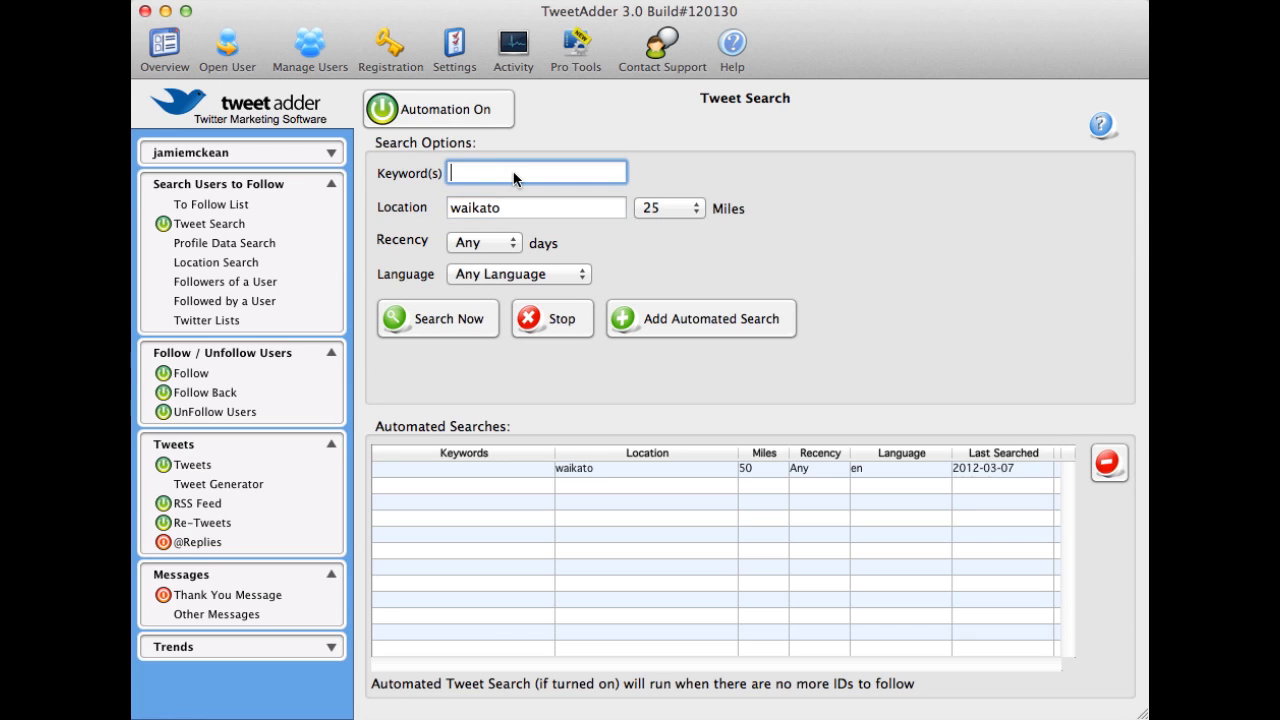
type("entrepreneur")
left_click(437, 329)
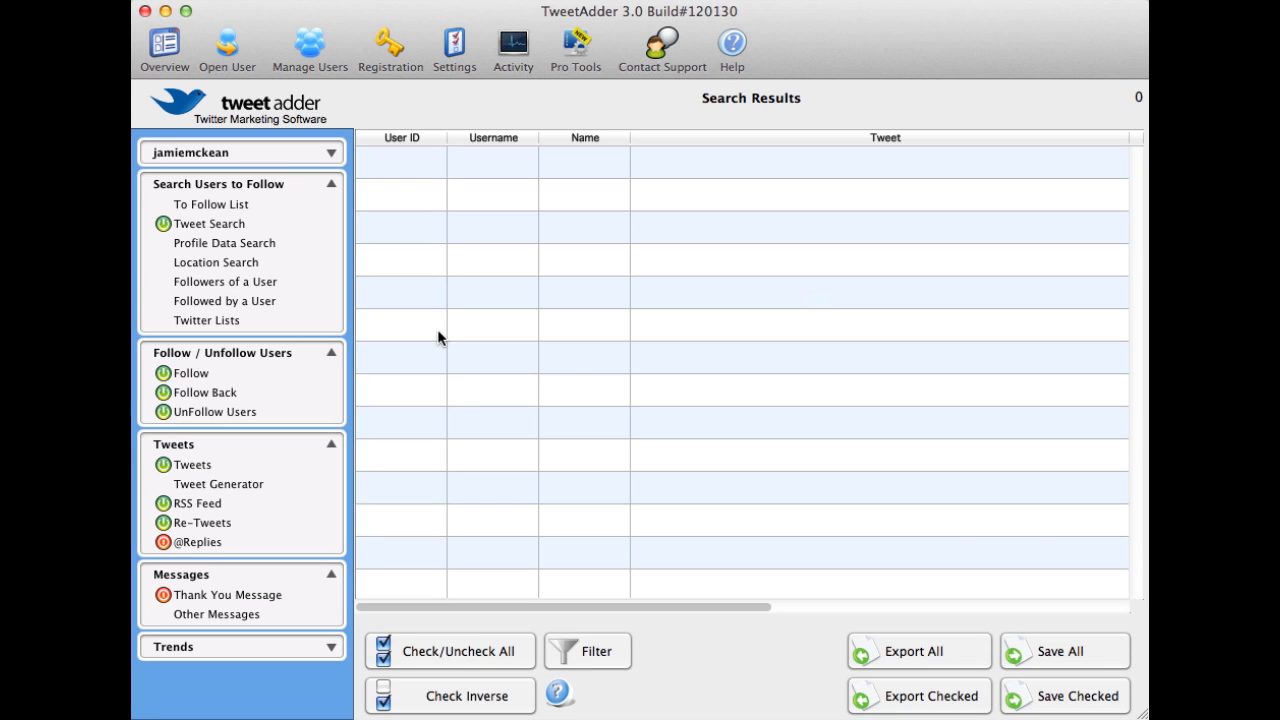
Set the Tweet Search keyword to "lawyer" and the location to "auckland", then run the search
left_click(218, 228)
double_click(524, 174)
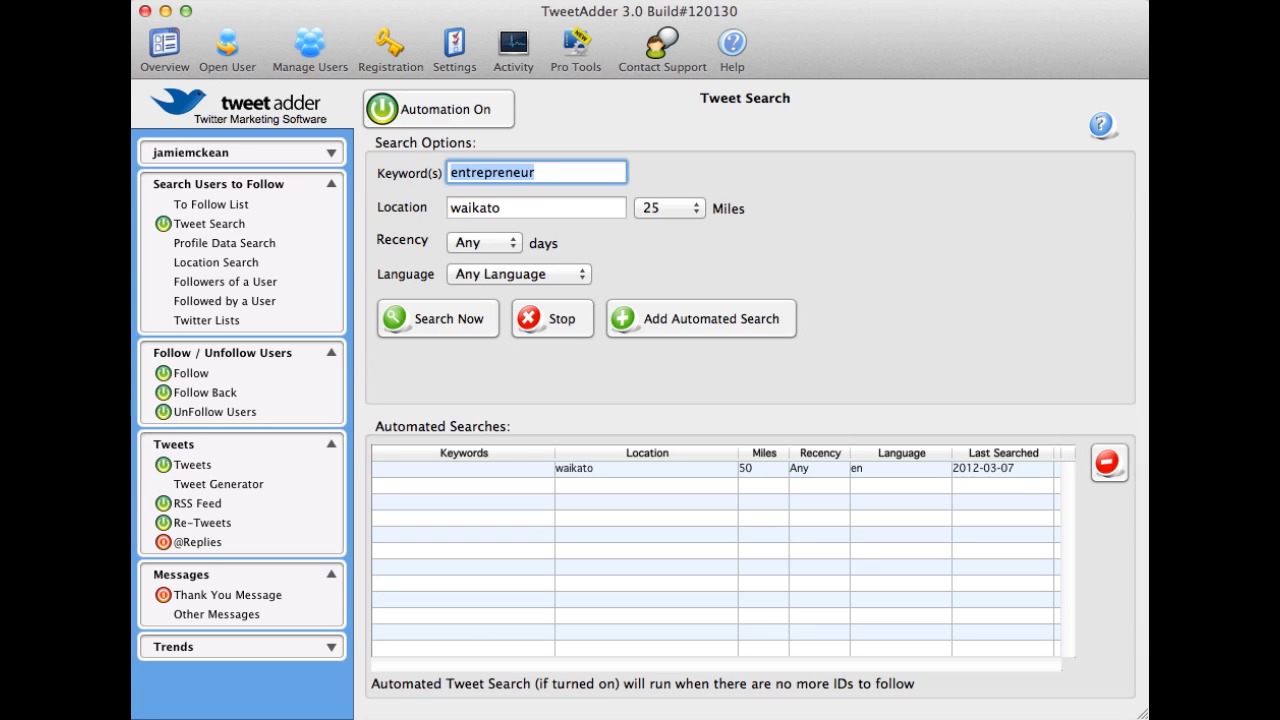
type("lawyer")
key("Tab")
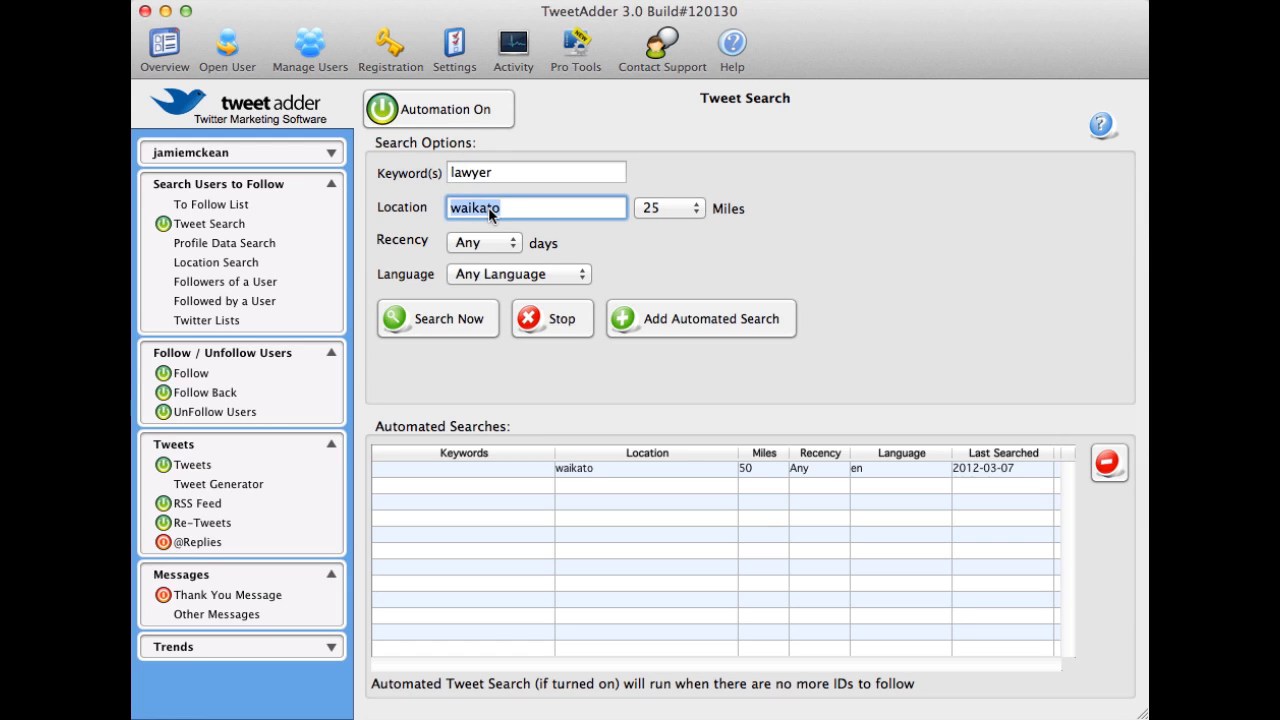
type("auckland")
left_click(422, 318)
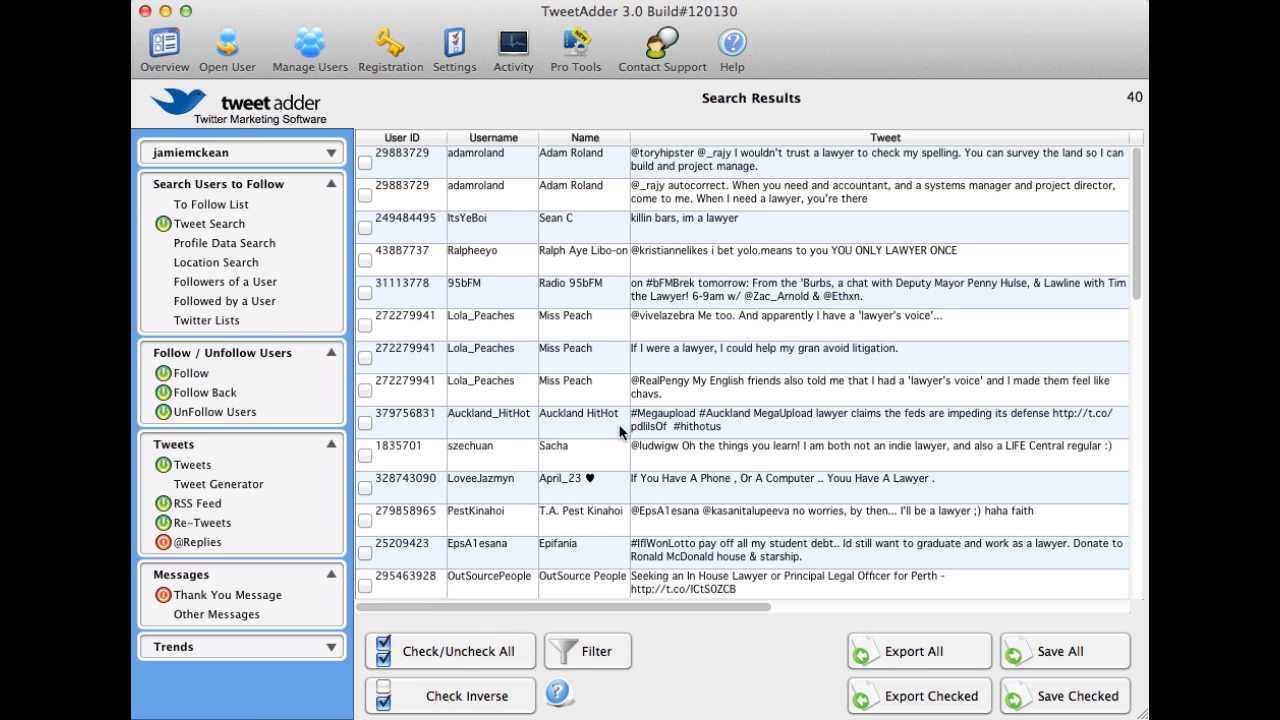
Review the list of lawyer tweets found and check all of the search results
scroll(618, 430, "down", 15)
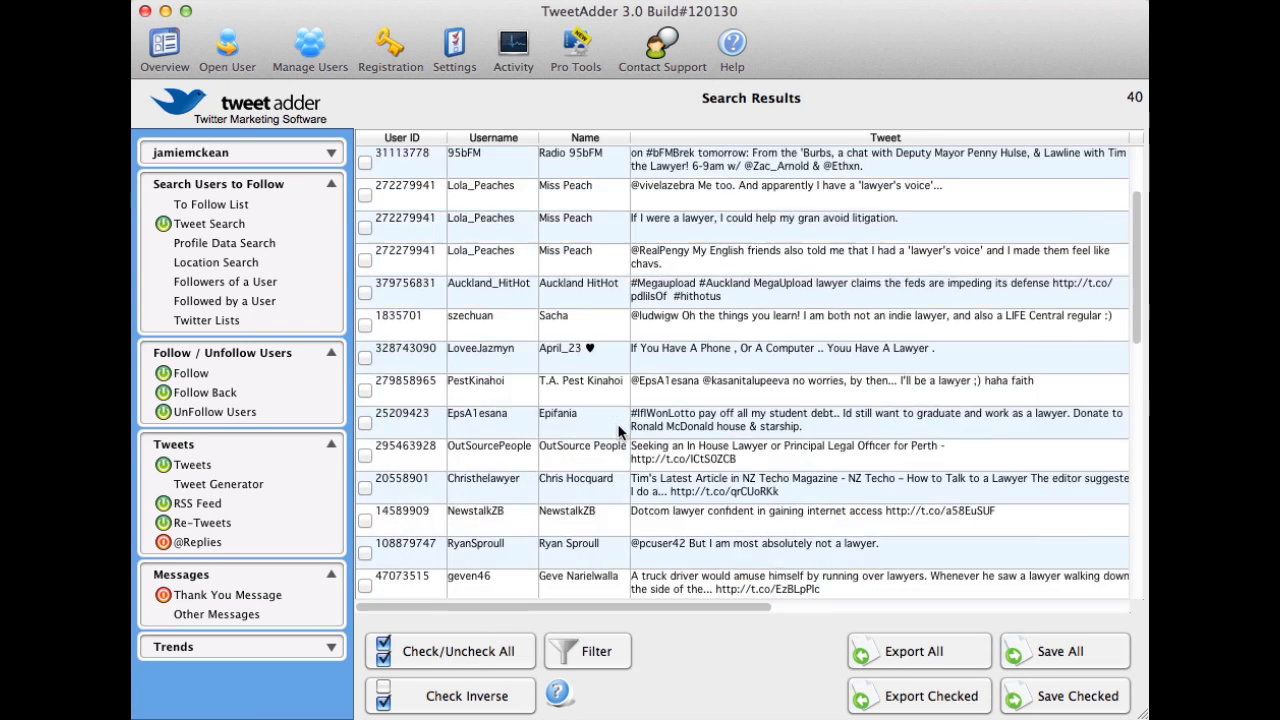
scroll(618, 430, "down", 12)
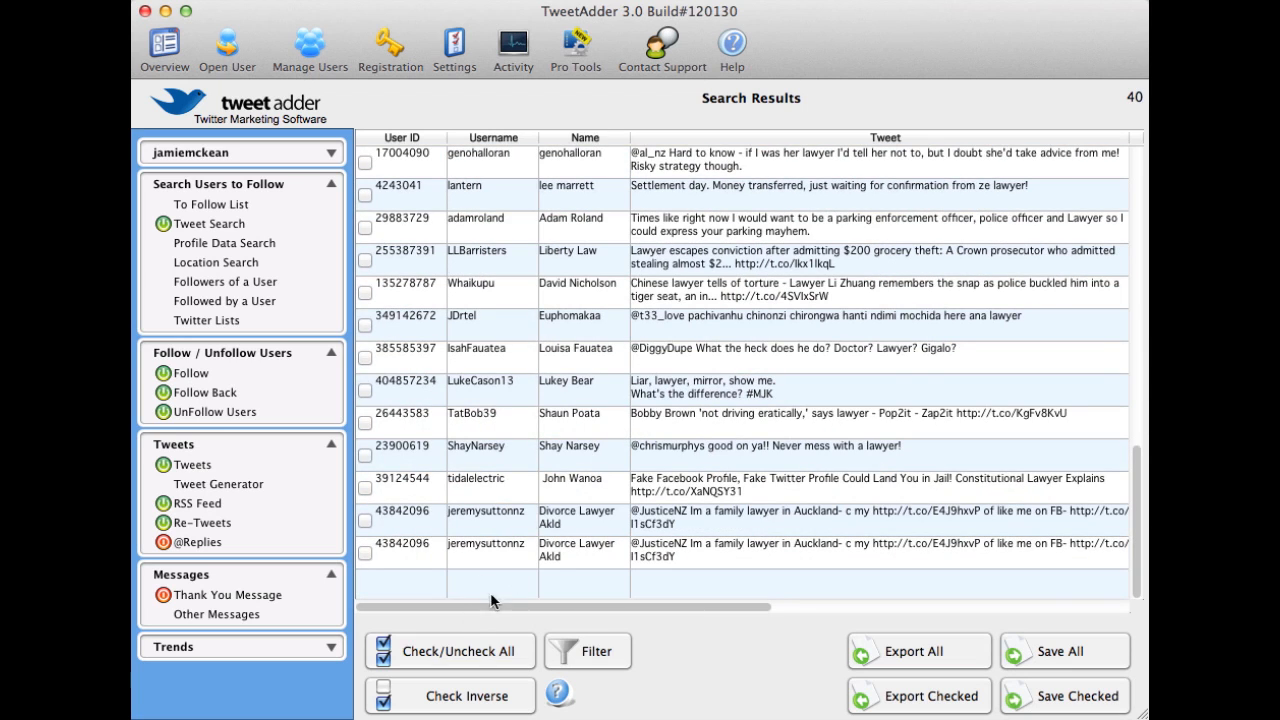
left_click(449, 659)
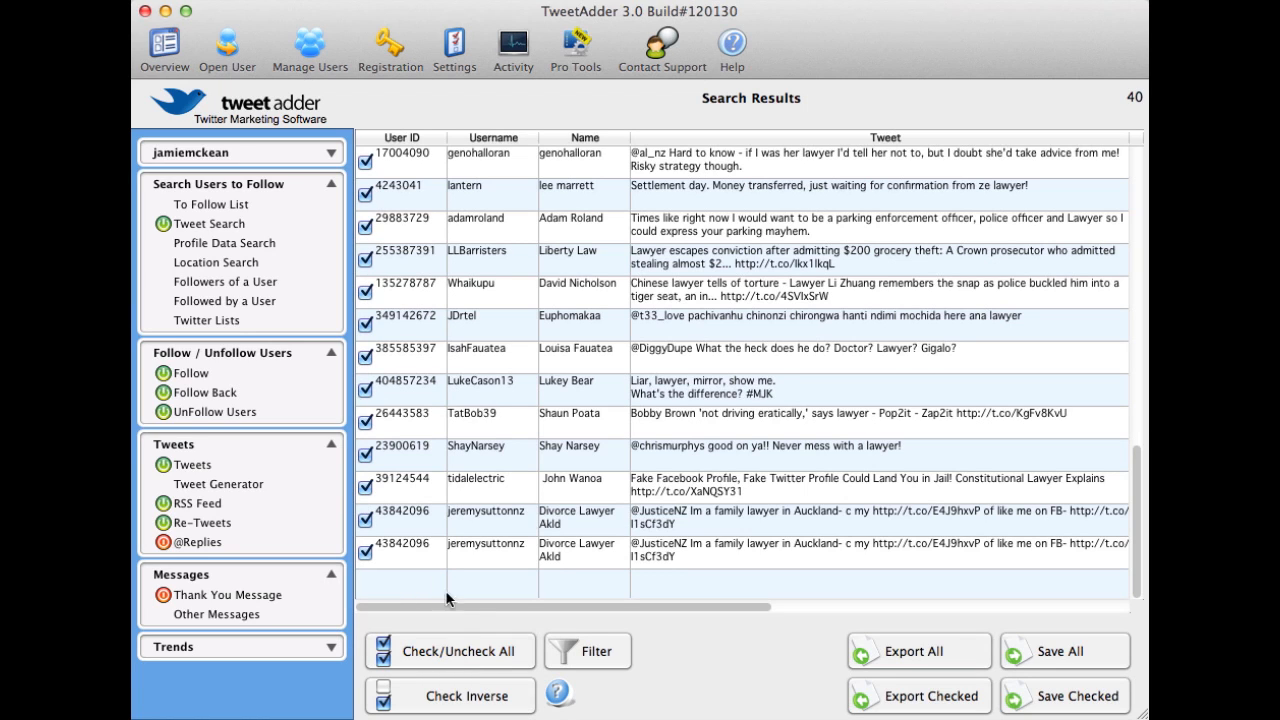
Uncheck all of the lawyer search results
left_click(477, 660)
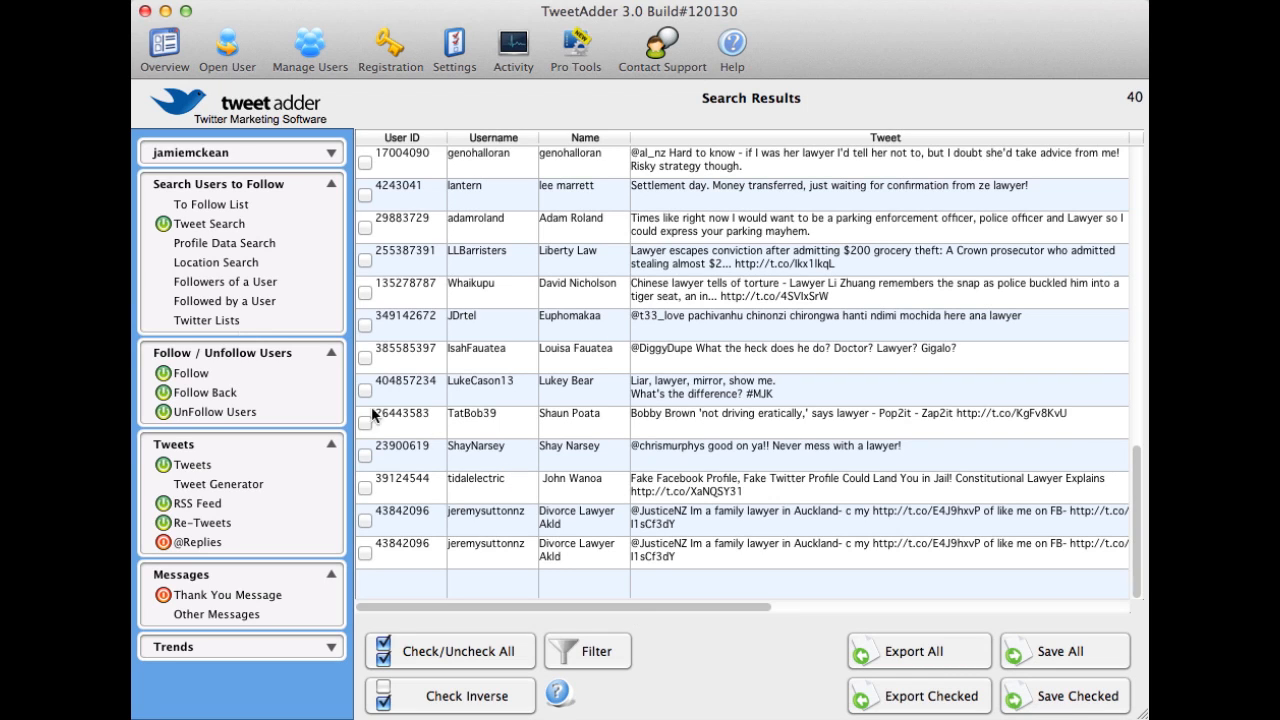
Examine the automation switch, daily maximum and time delay settings for Follow, and open the Follow Back settings
left_click(192, 375)
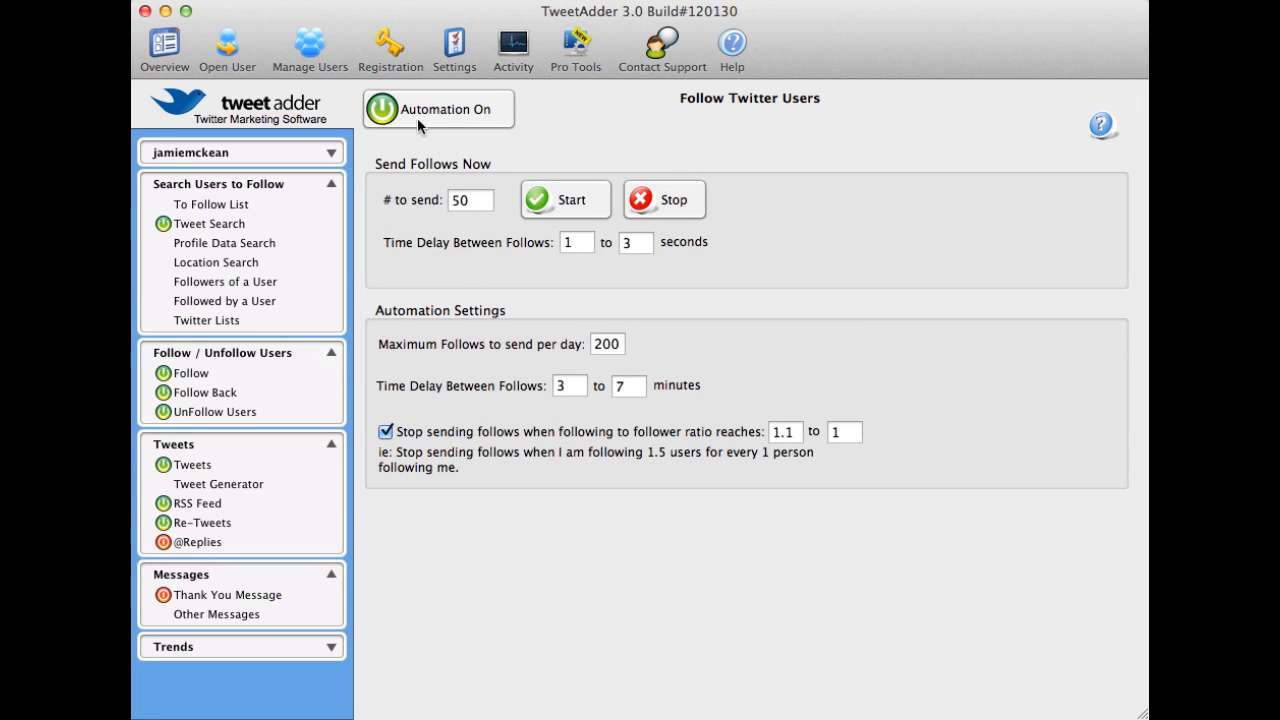
left_click(463, 113)
left_click(461, 115)
left_click(618, 350)
left_click(571, 390)
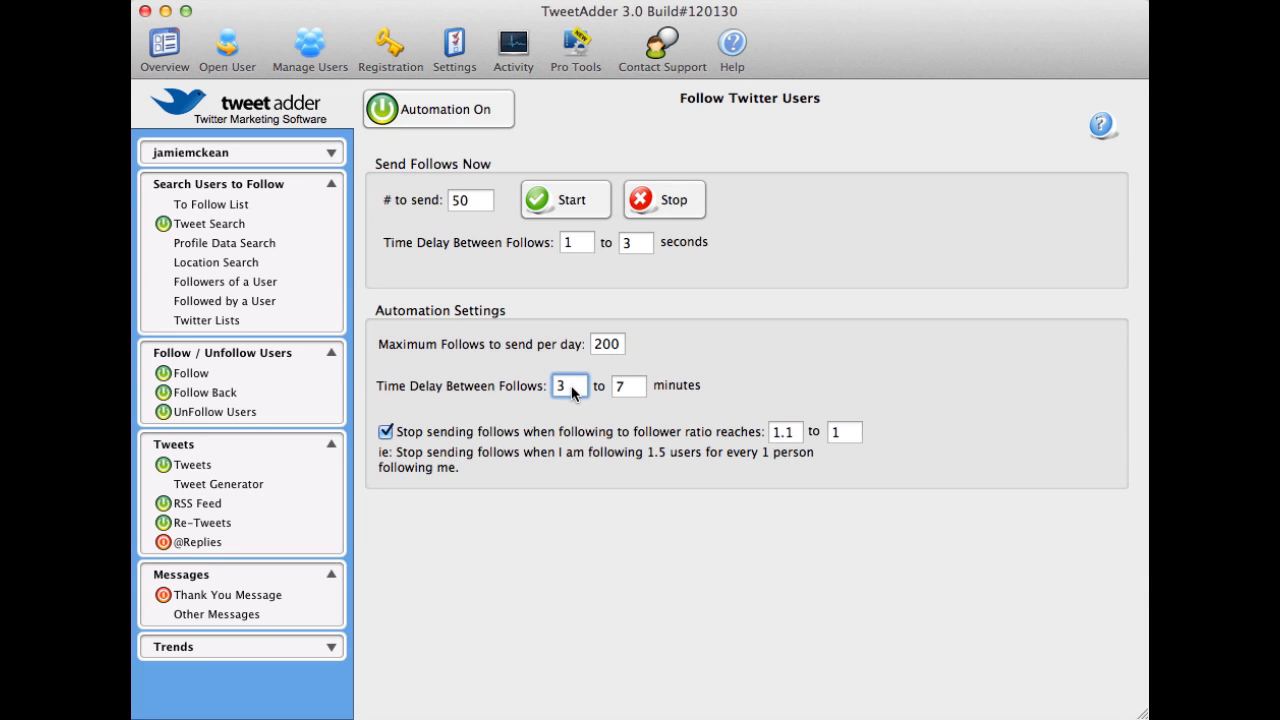
left_click(628, 388)
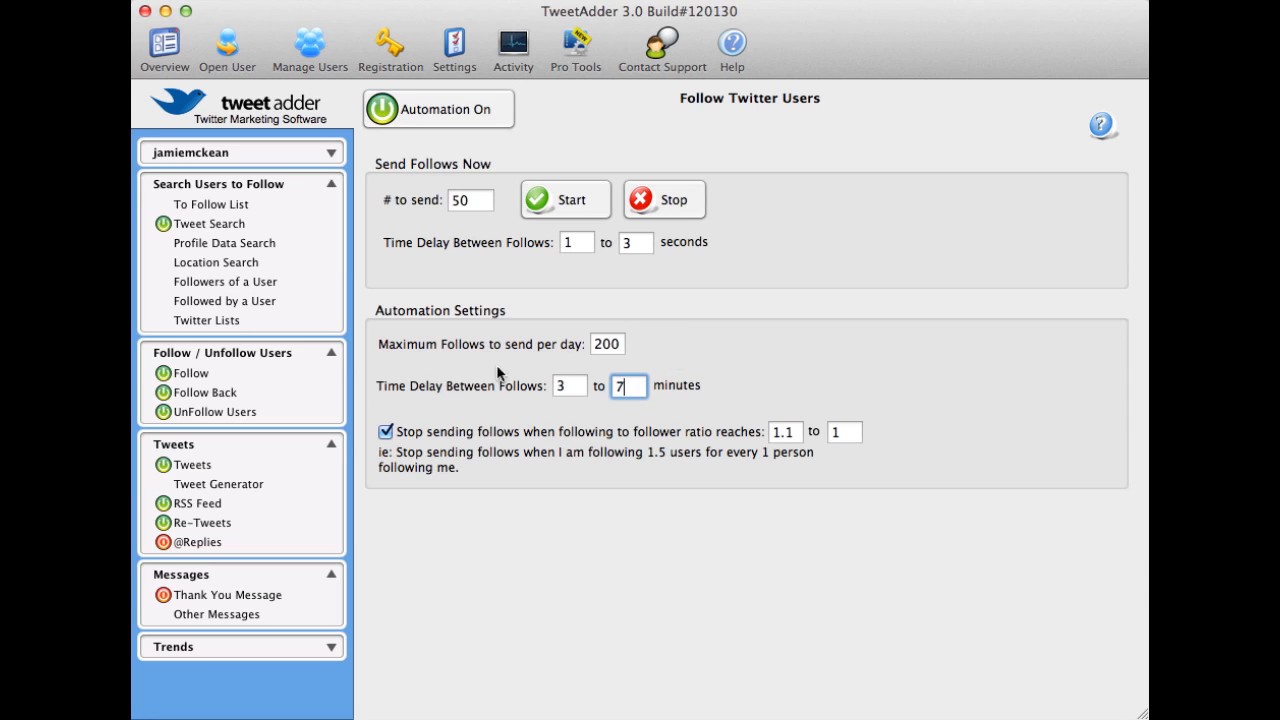
left_click(207, 399)
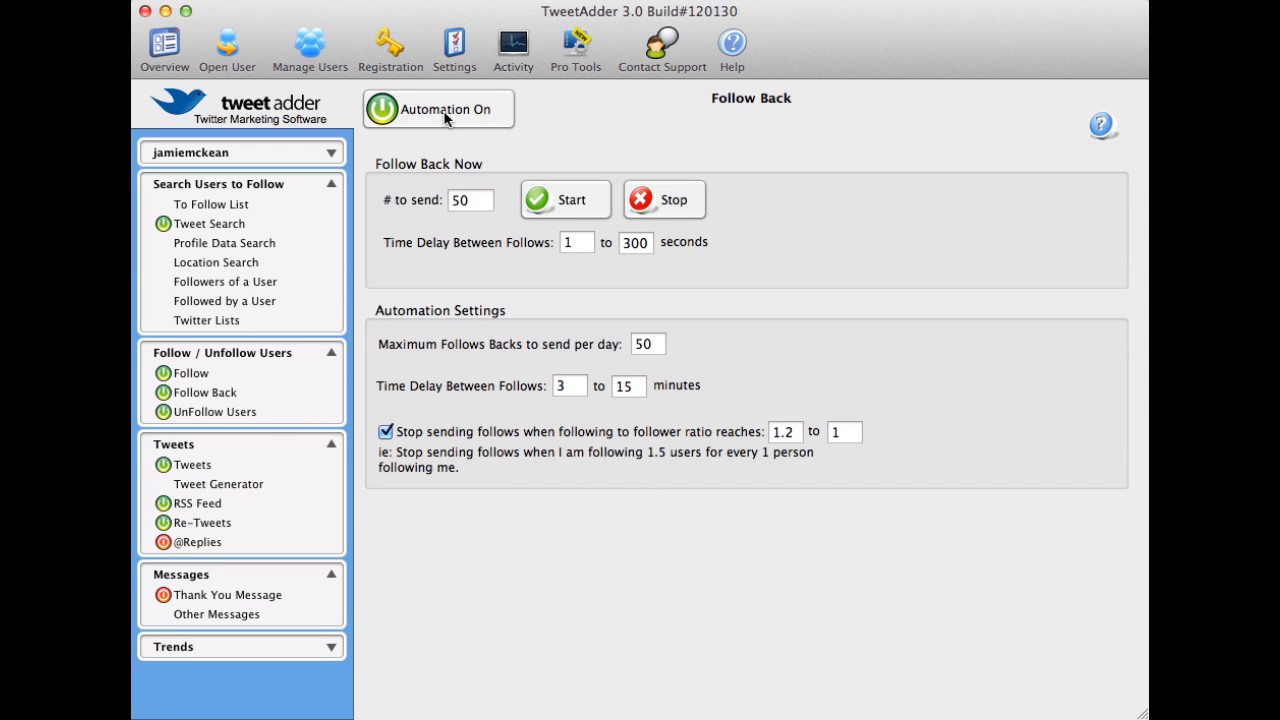
Examine the UnFollow Users settings, keeping "UnFollow any nonreciprocal follows" as the target and checking the stop ratio values
left_click(215, 413)
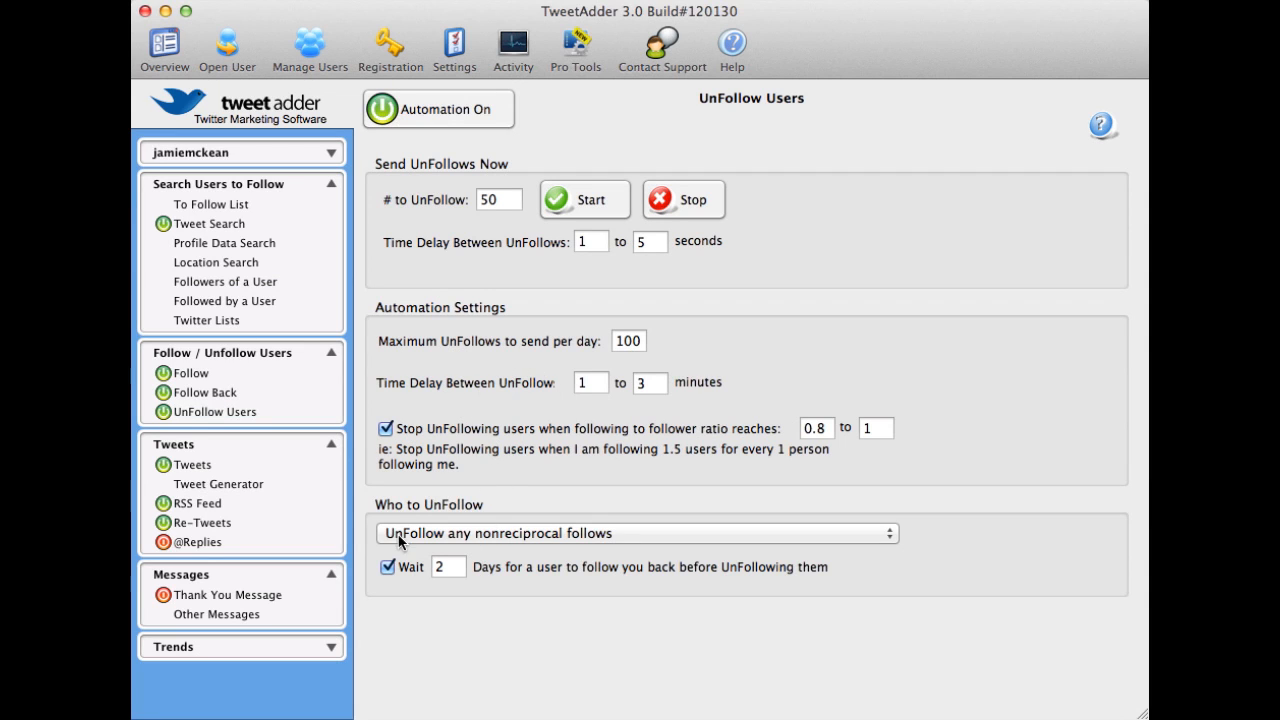
left_click(492, 537)
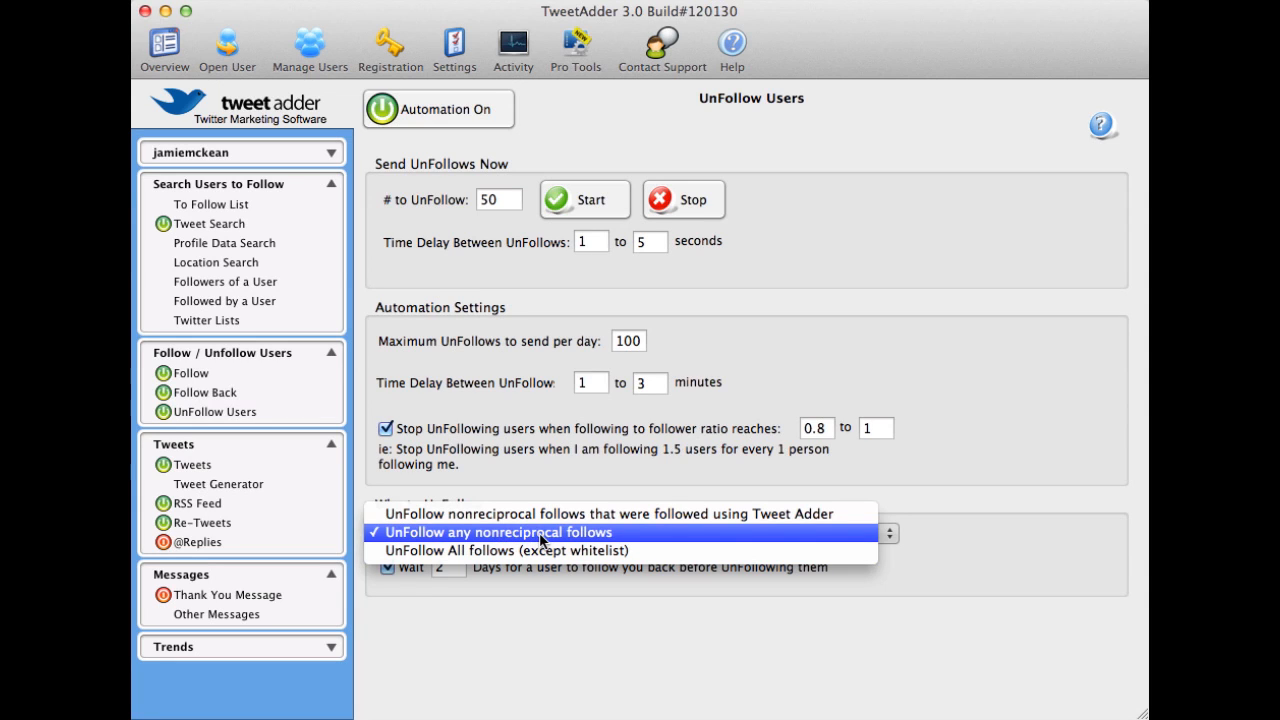
left_click(537, 538)
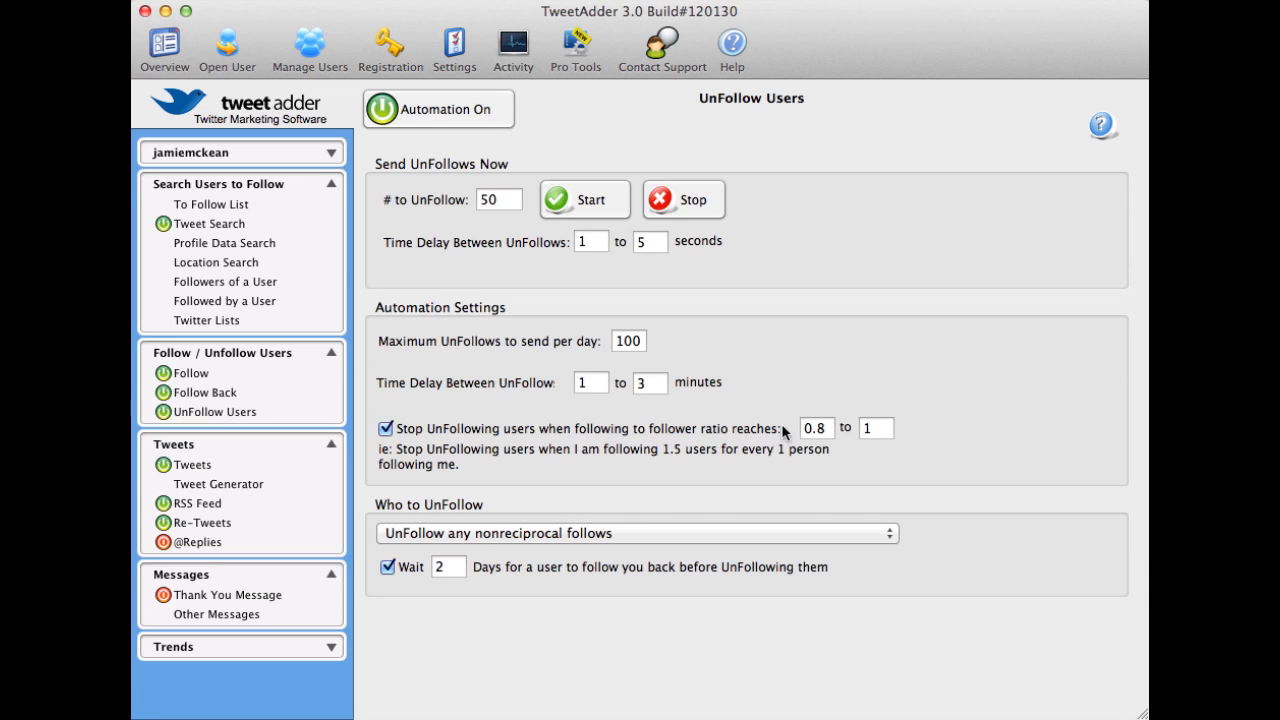
left_click(820, 428)
left_click(879, 432)
Review the list of scheduled tweets and examine the posting interval and maximum number of tweets per day
left_click(199, 467)
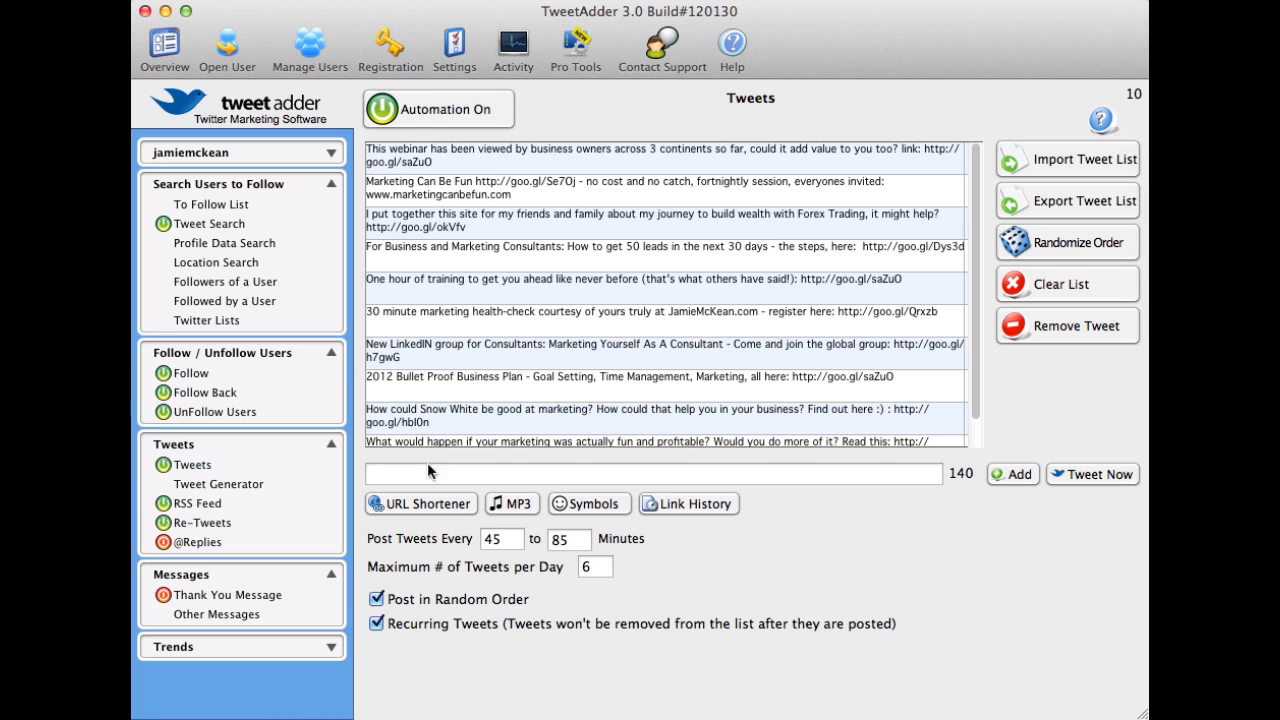
scroll(622, 281, "down", 1)
scroll(622, 281, "up", 1)
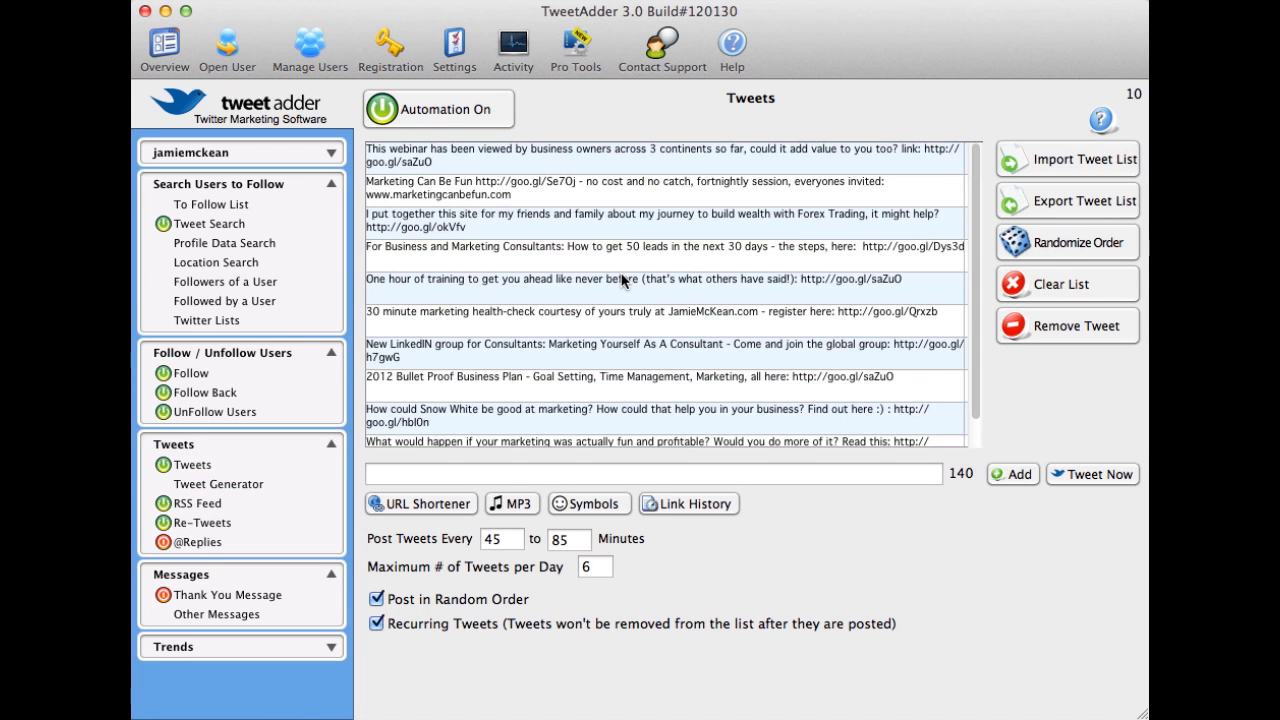
scroll(622, 281, "down", 1)
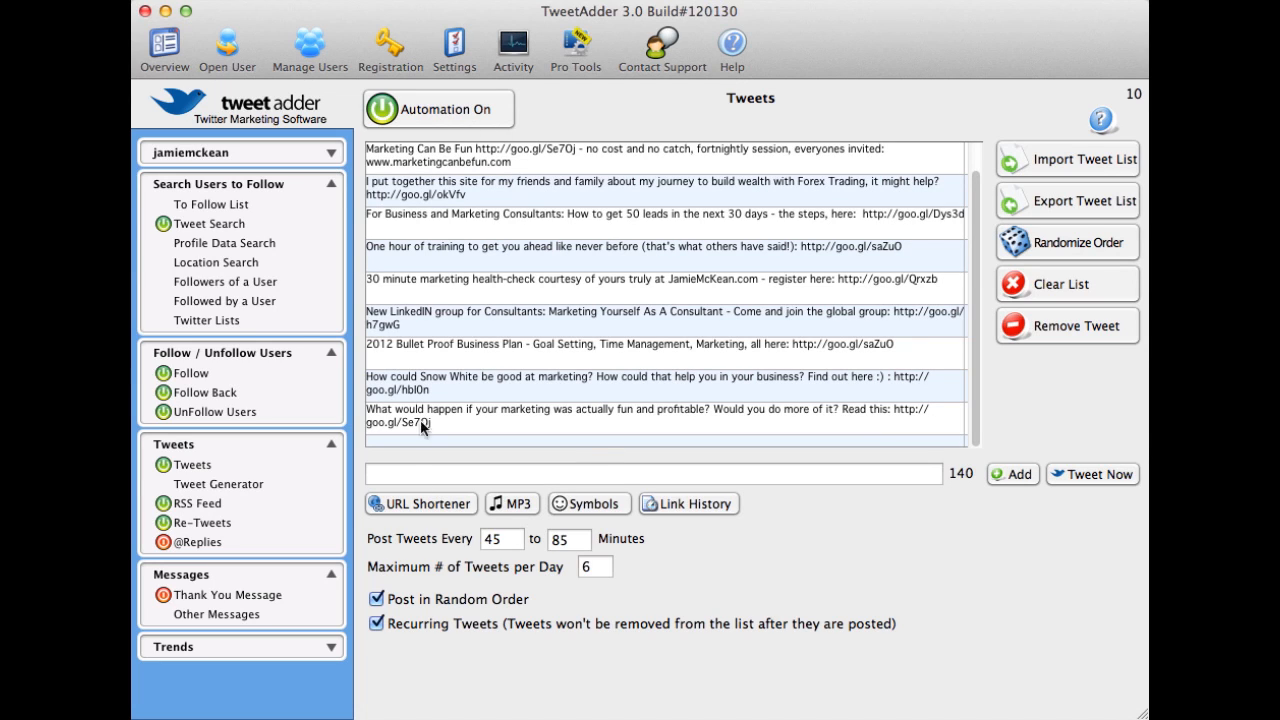
left_click(500, 540)
left_click(567, 540)
left_click(600, 567)
scroll(599, 352, "up", 1)
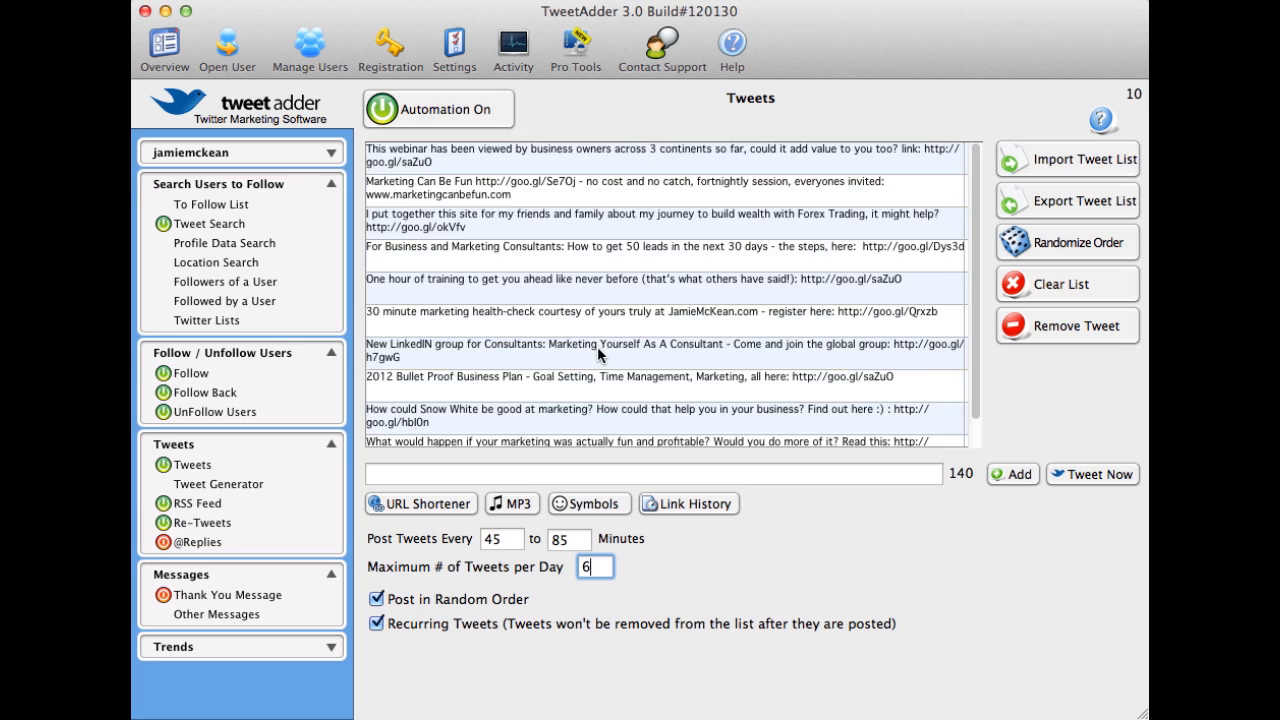
scroll(598, 350, "down", 1)
scroll(597, 346, "up", 1)
scroll(597, 348, "down", 1)
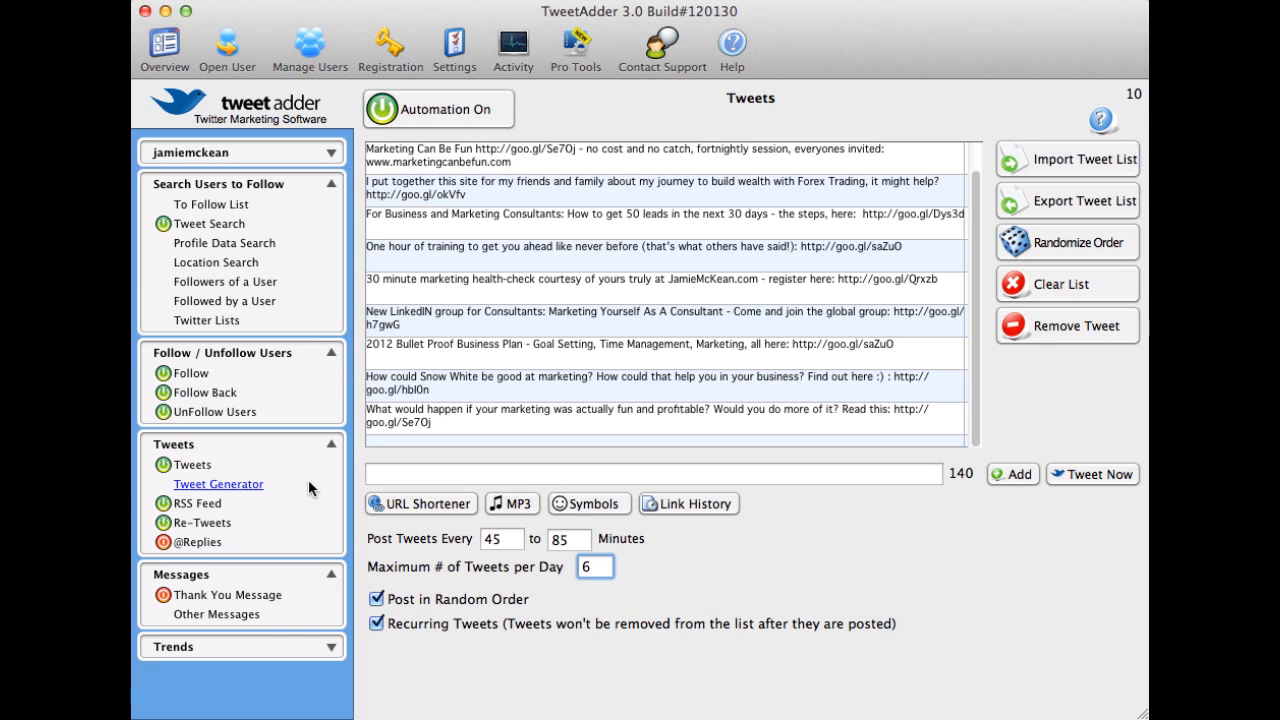
Look through the Unique Tweet Generator, the RSS Feed Tweets settings and the Re-Tweets settings
left_click(214, 488)
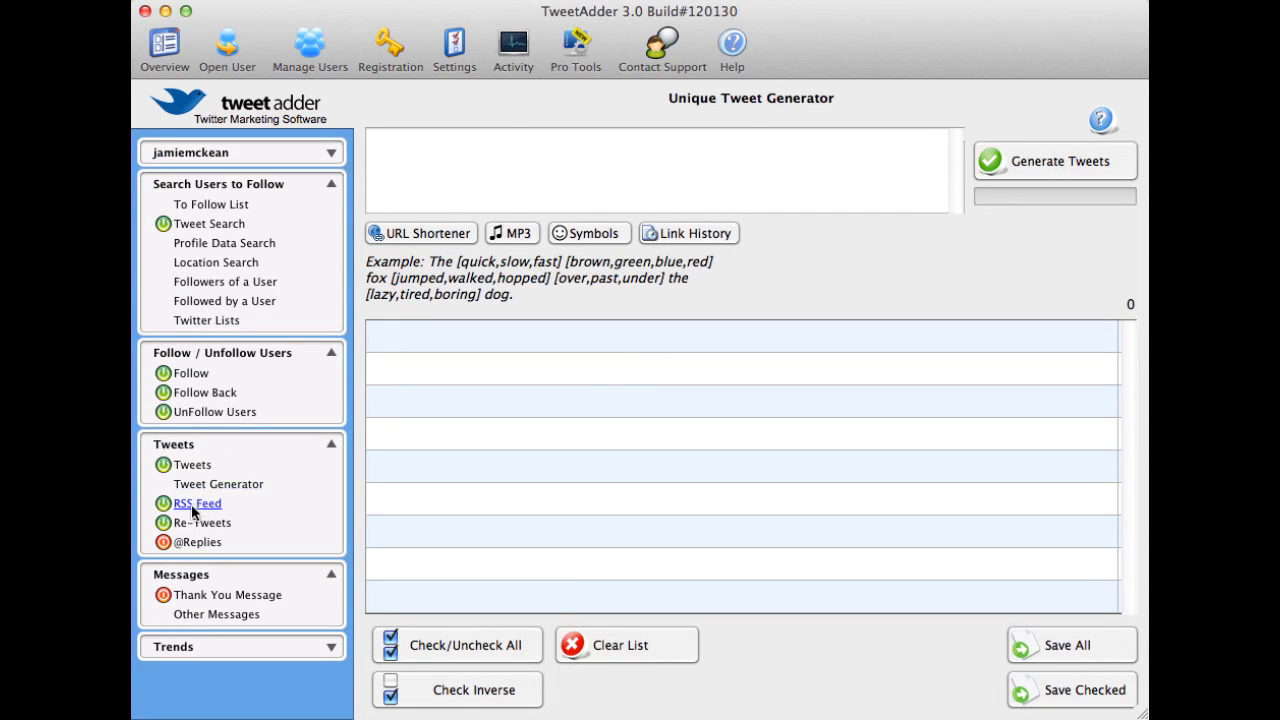
left_click(204, 510)
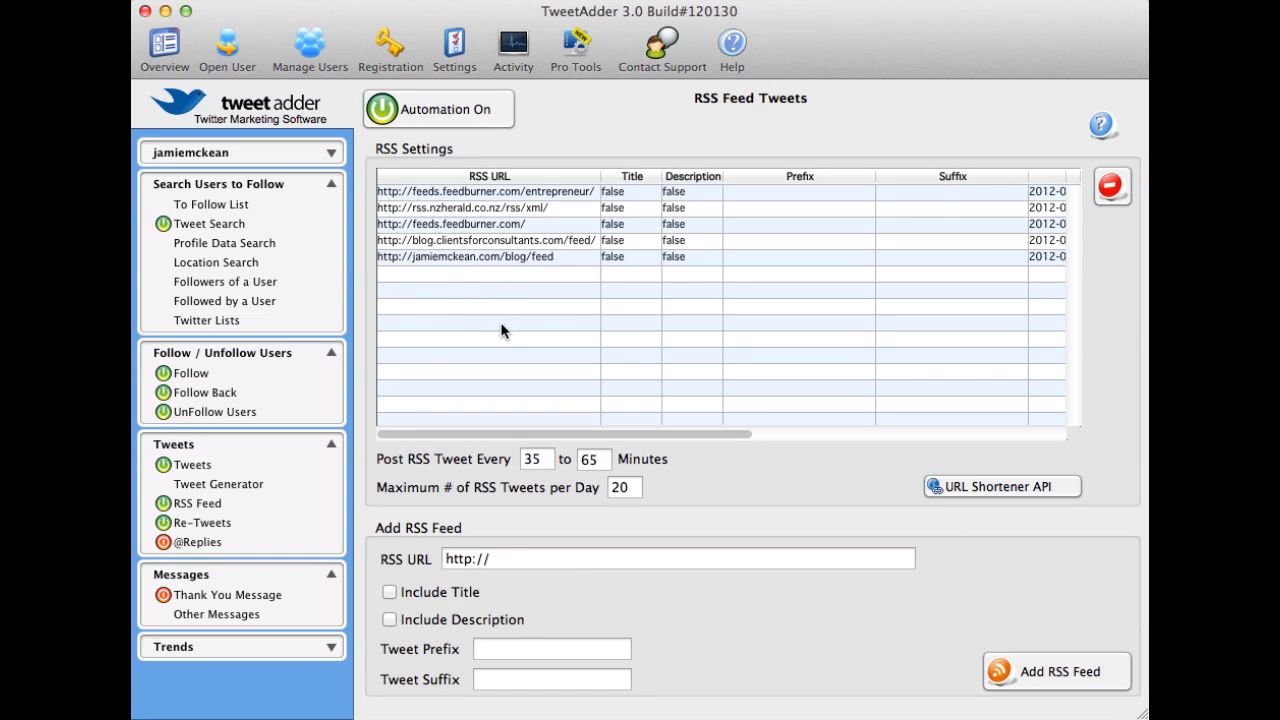
left_click(203, 525)
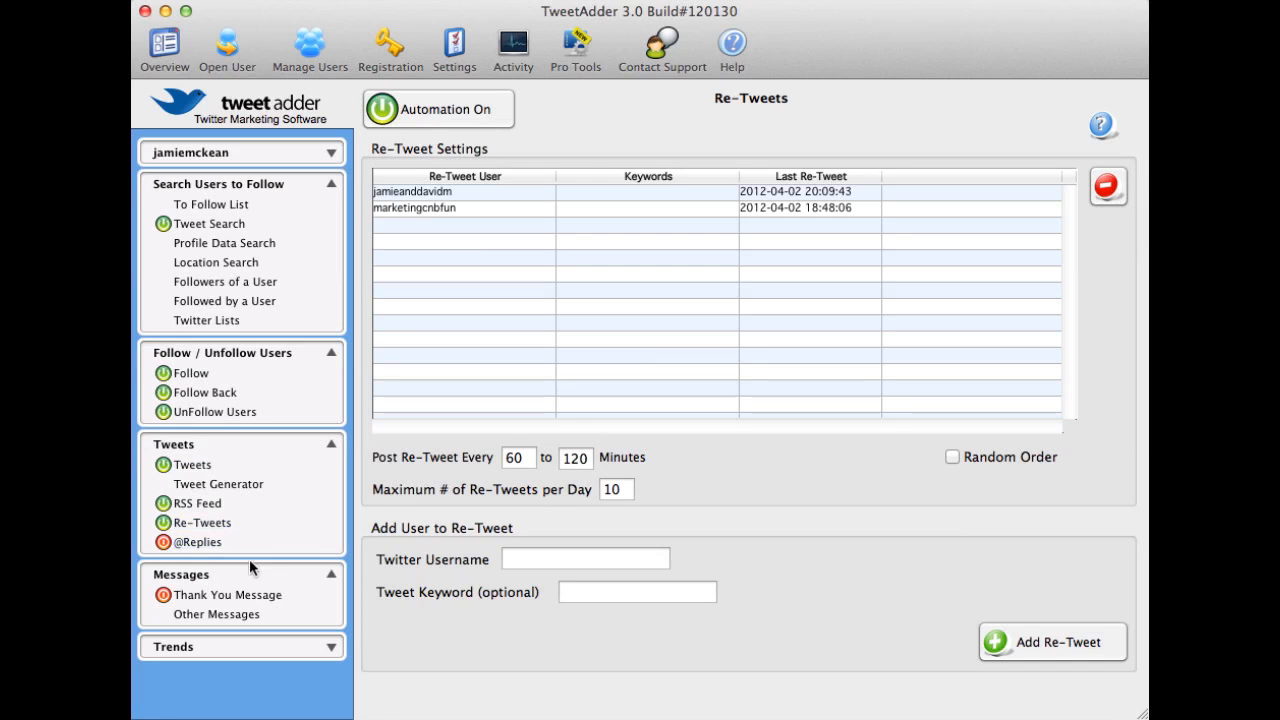
Examine the Thank You Direct Message list and its new message field, and return to the accounts overview
left_click(246, 594)
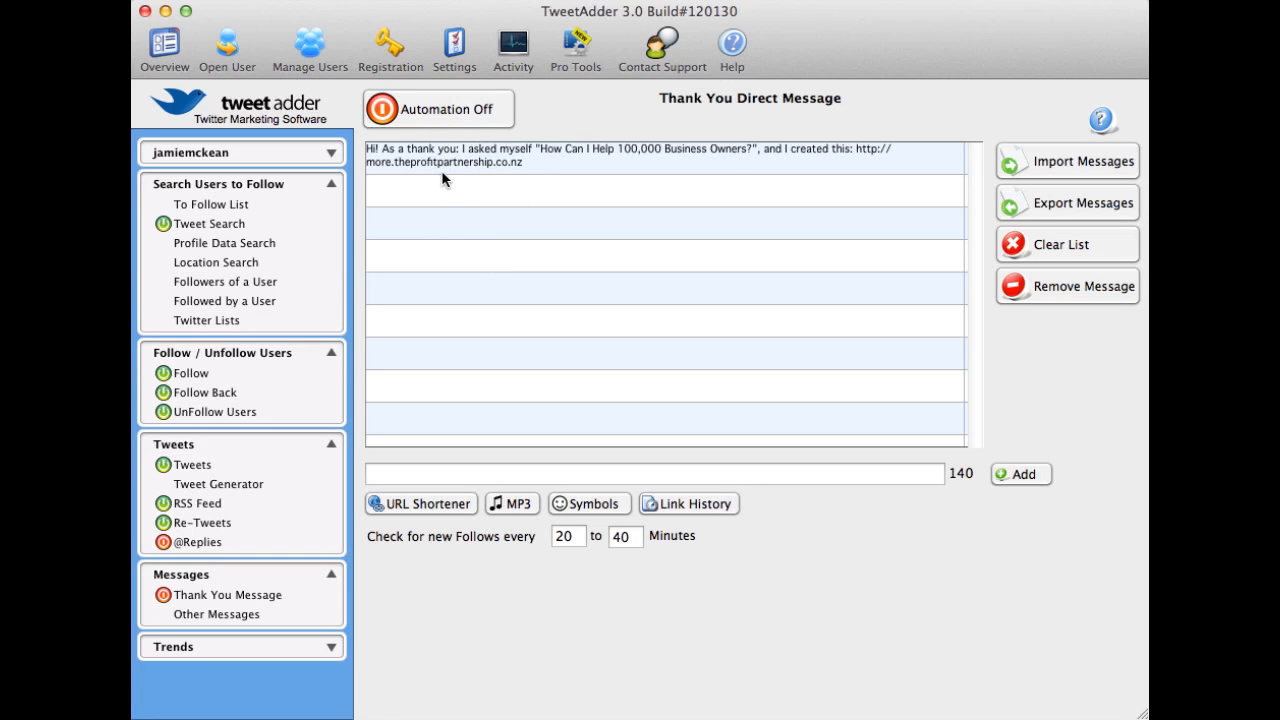
left_click(468, 473)
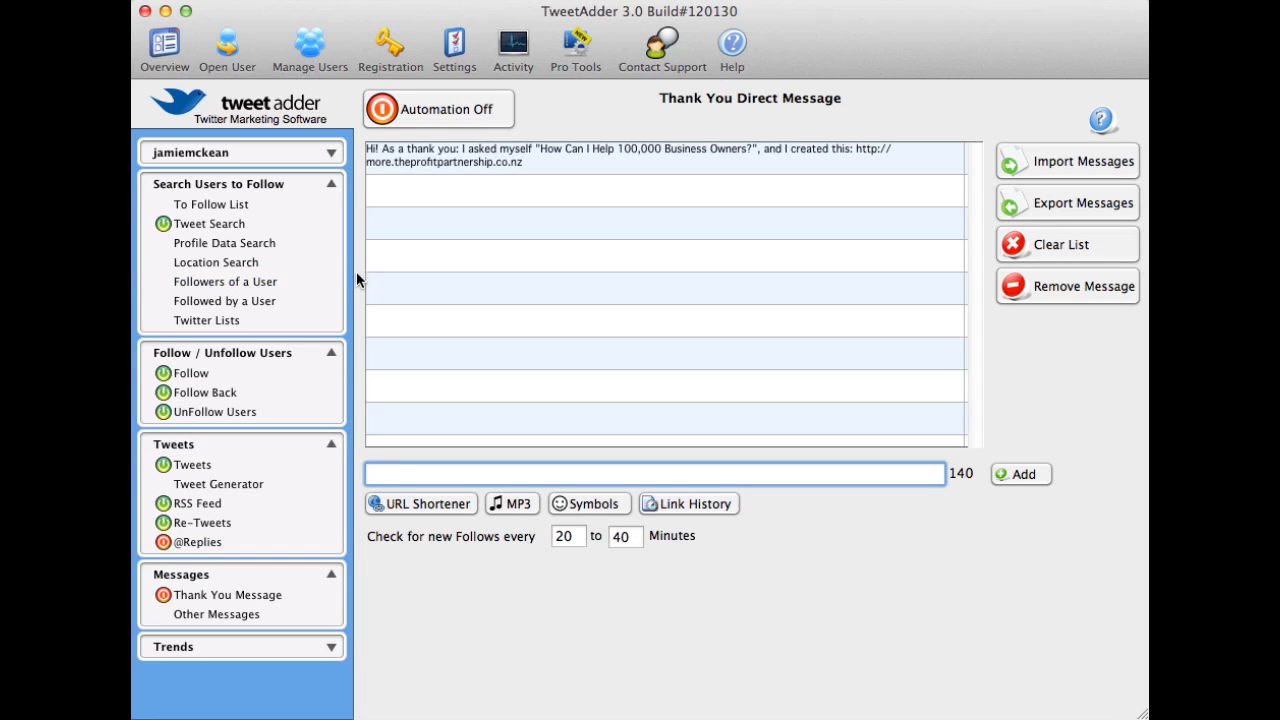
left_click(176, 52)
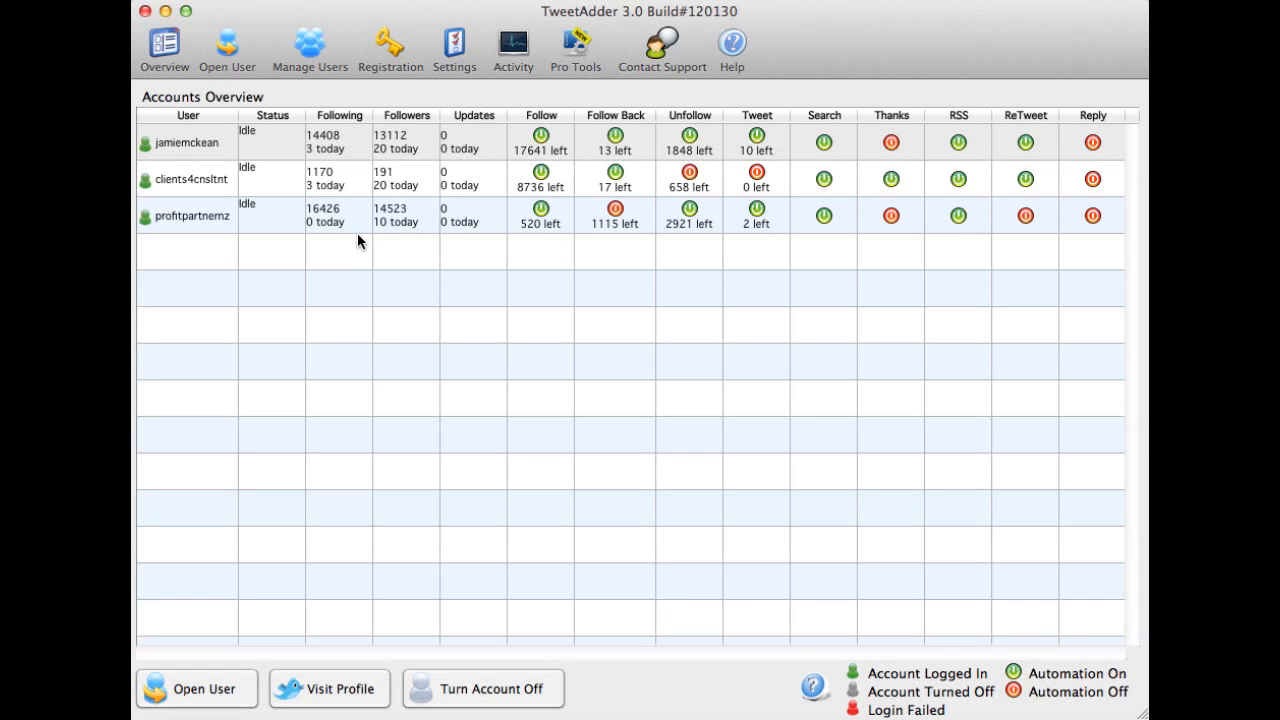
left_click(728, 0)
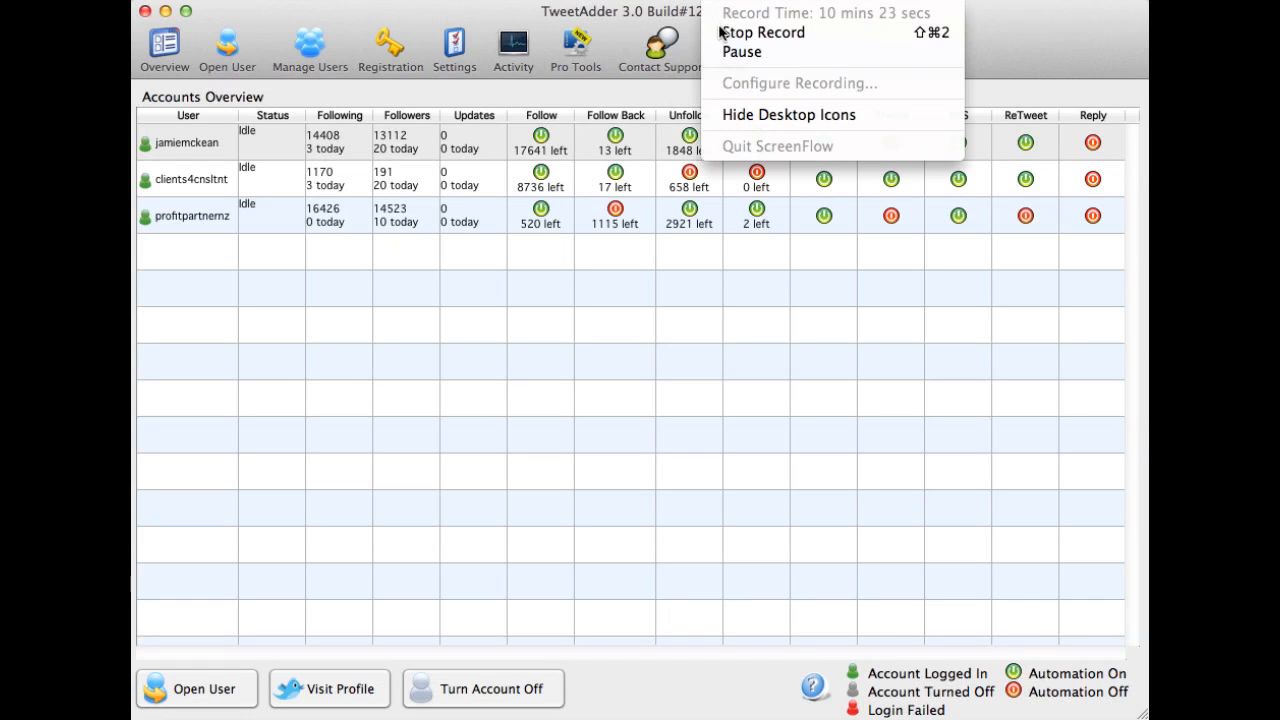